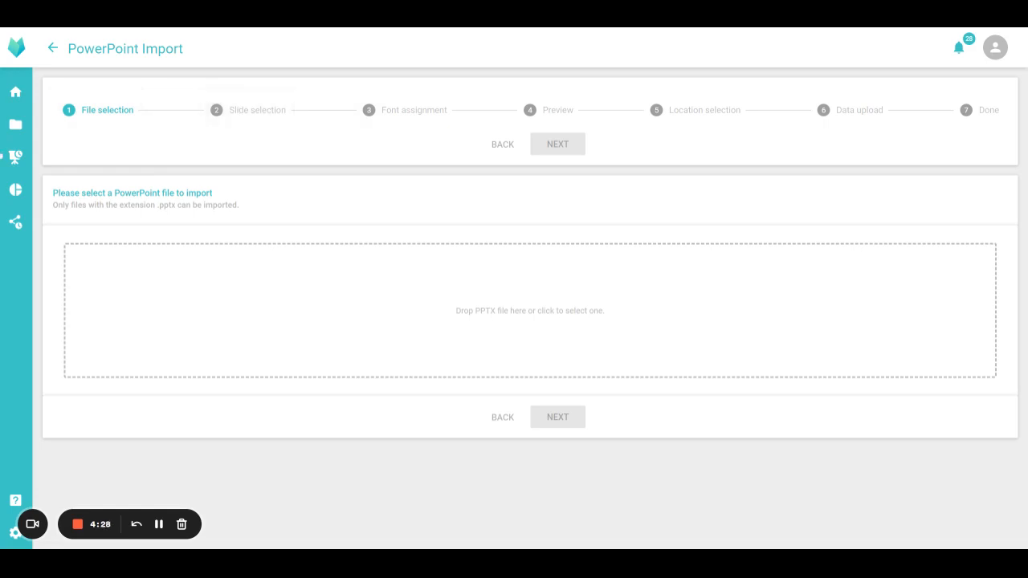
# Step: Load presono powerpoint import demo.pptx as the file to import and continue to the slide selection
pyautogui.moveTo(0, 156); pyautogui.dragTo(267, 314)
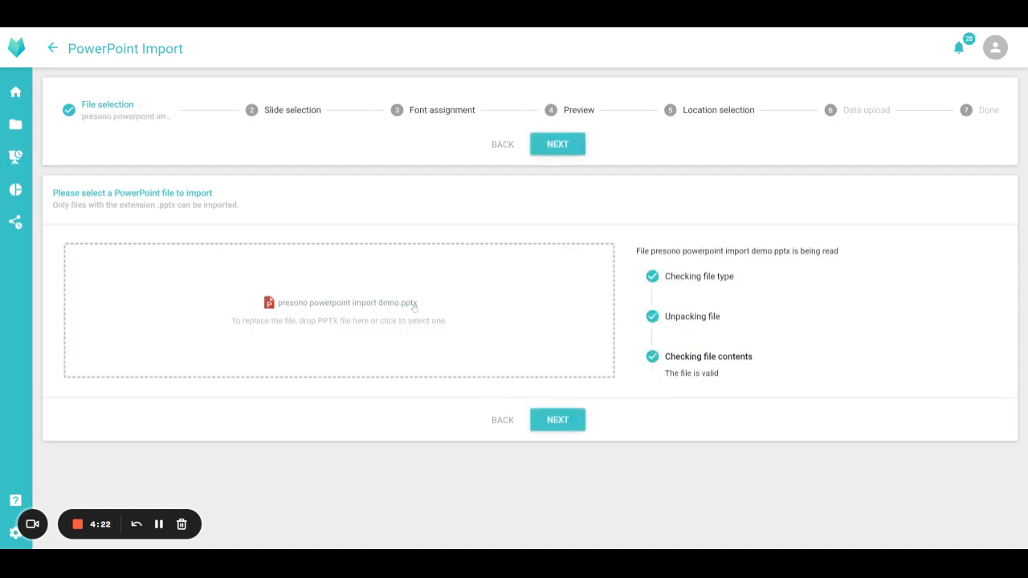
pyautogui.click(580, 143)
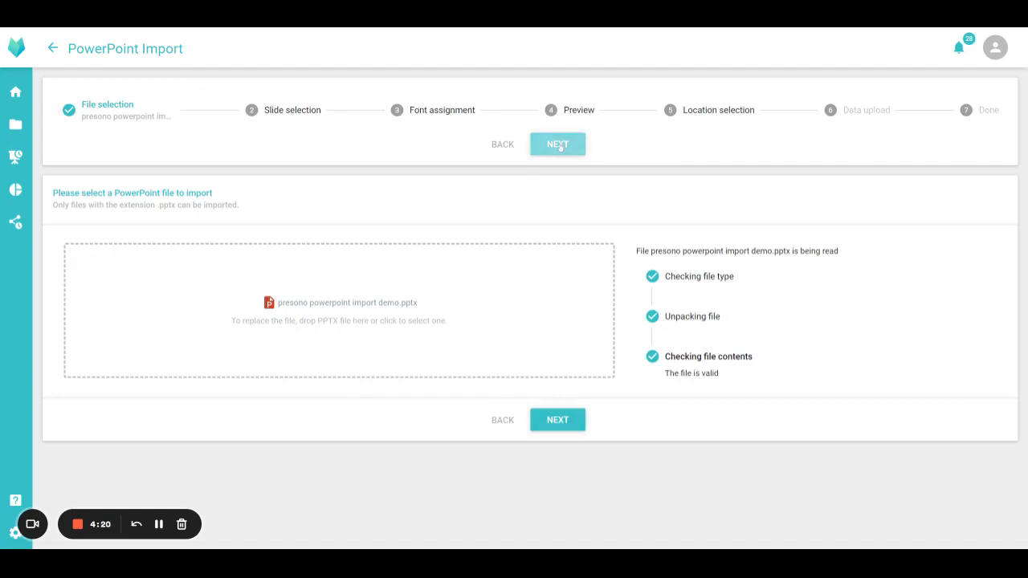
pyautogui.click(560, 146)
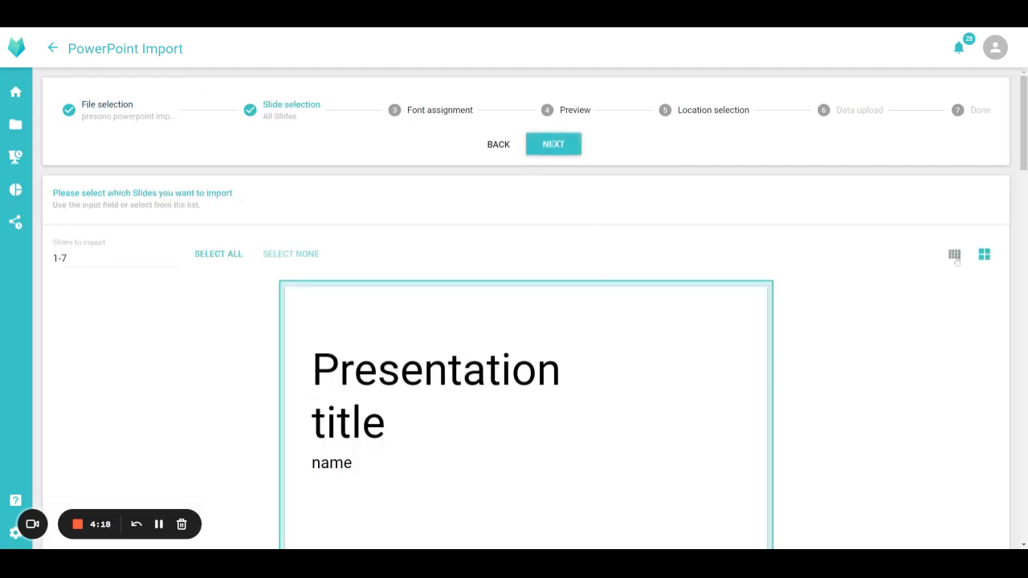
# Step: Show the slides as small thumbnails, clear the selection and set the slides to import to 1-3
pyautogui.click(955, 255)
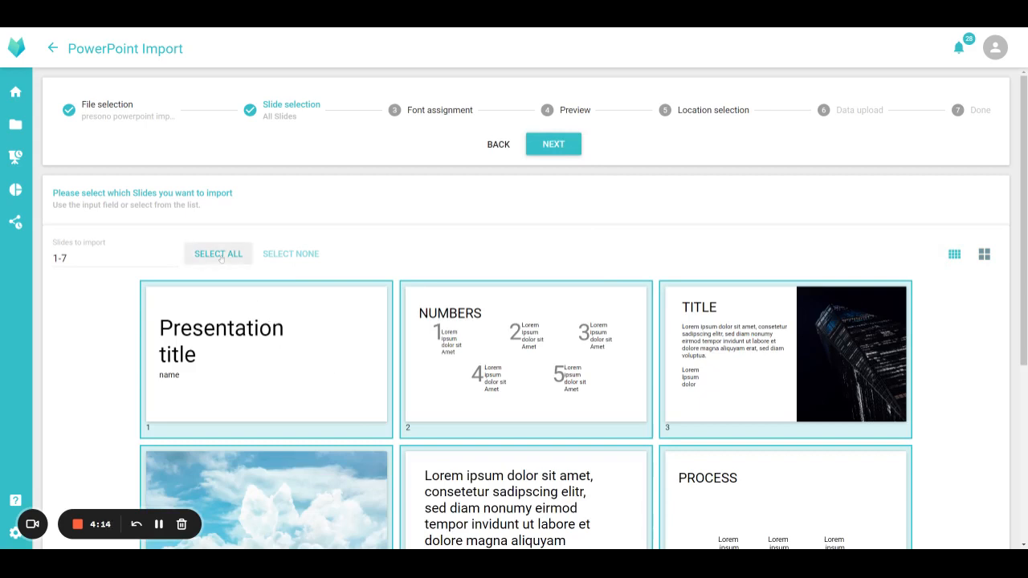
pyautogui.click(291, 254)
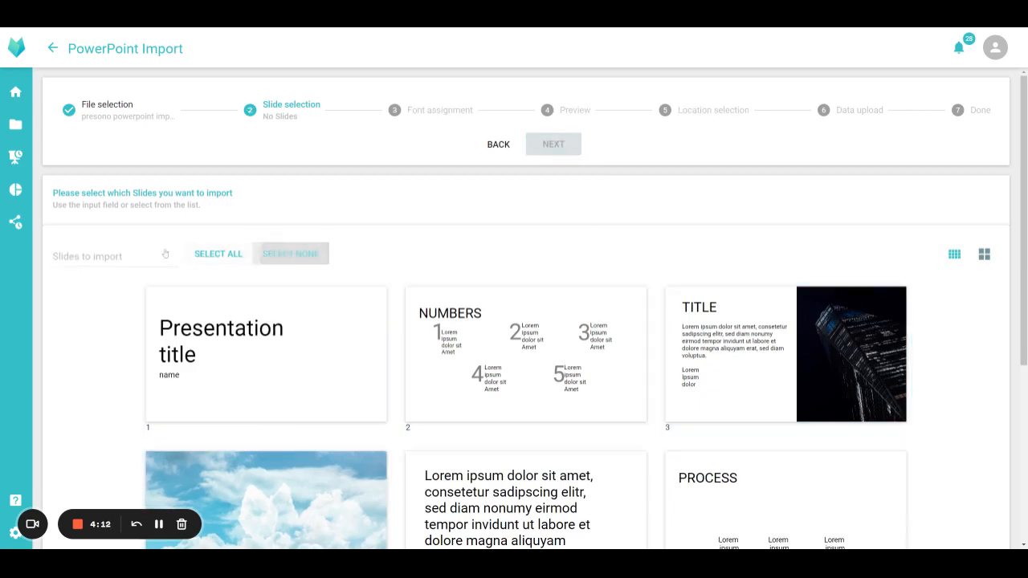
pyautogui.click(115, 257)
pyautogui.write('1-3')
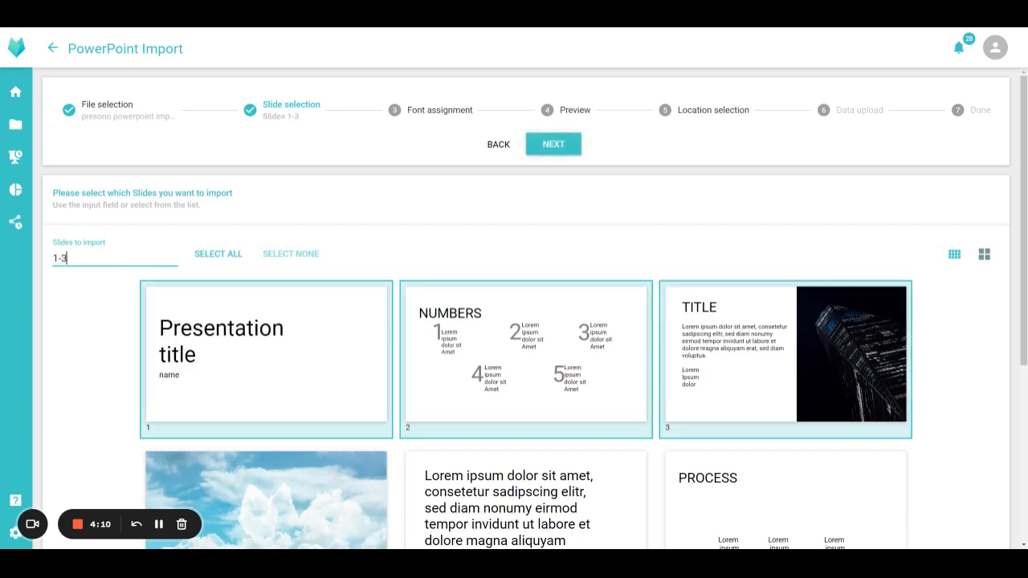
# Step: Add slide 7, titled IMAGES, to the slides to import and continue to the font assignment
pyautogui.scroll(-2, 464, 311)
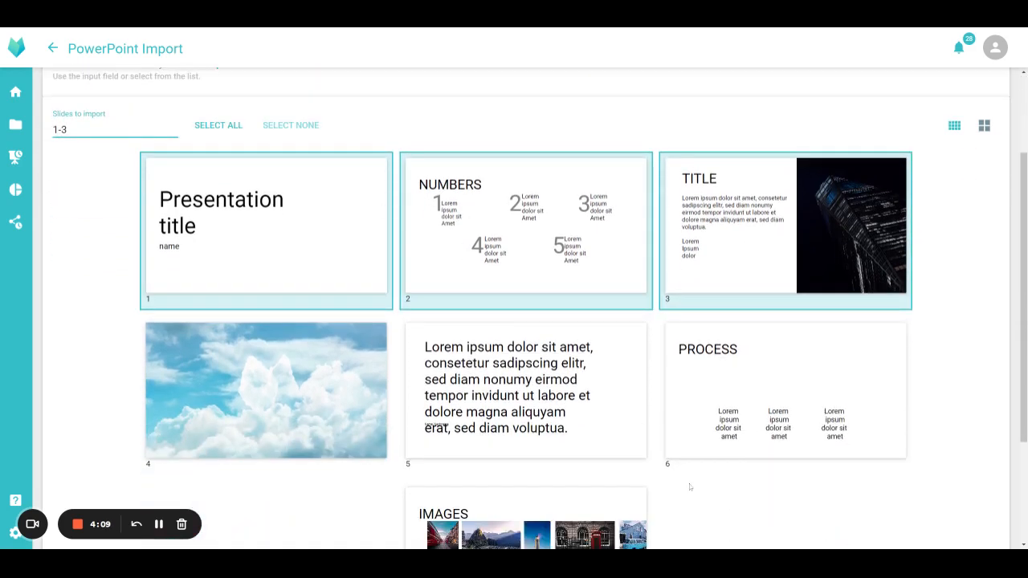
pyautogui.click(744, 353)
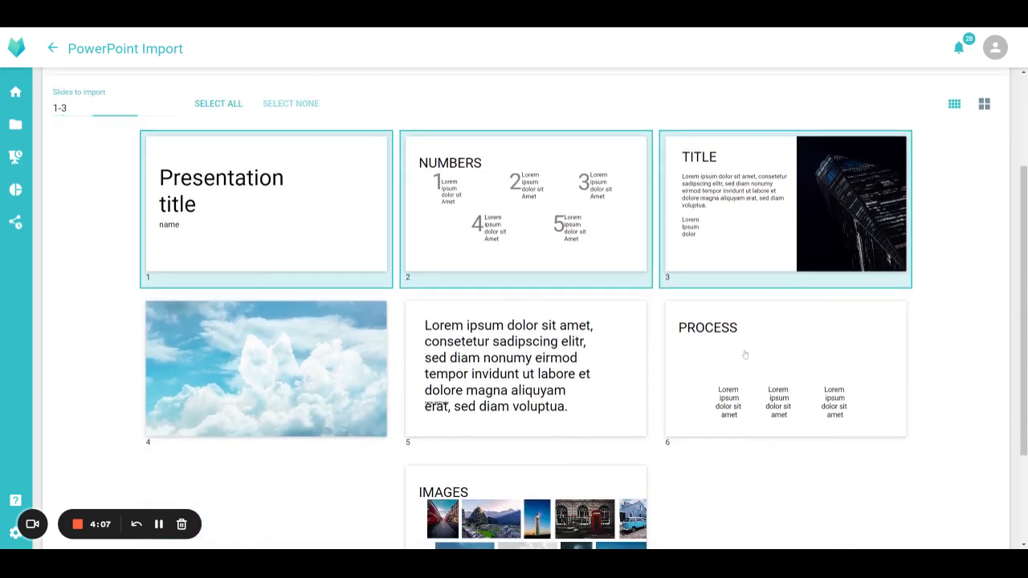
pyautogui.click(759, 401)
pyautogui.click(567, 495)
pyautogui.scroll(2, 497, 353)
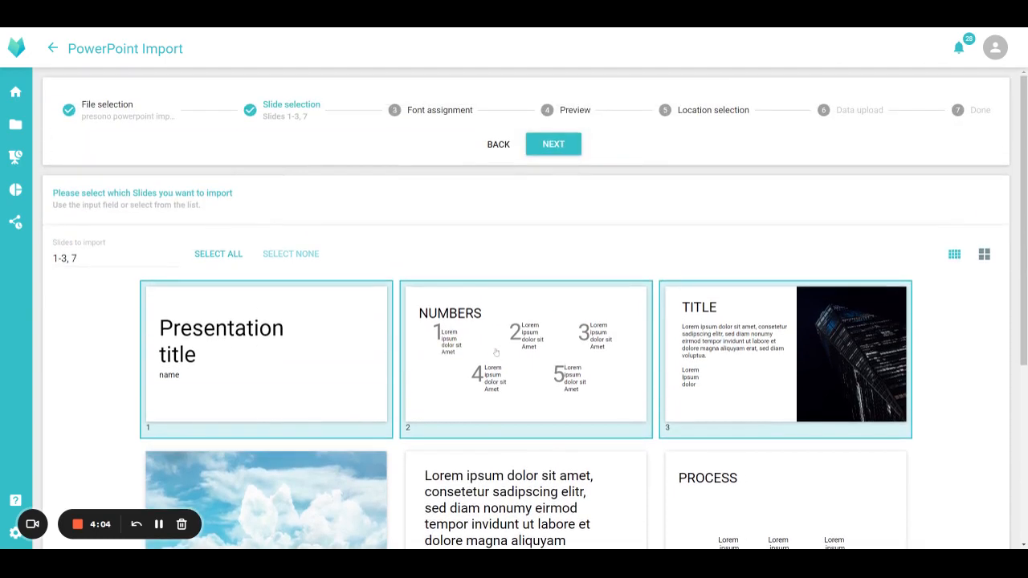
pyautogui.click(556, 149)
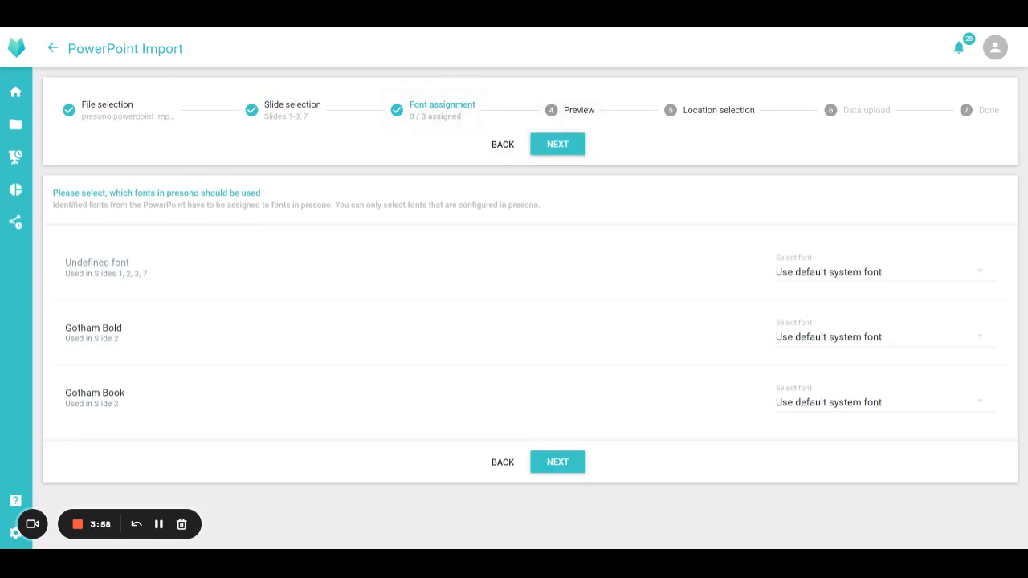
# Step: Assign Arial to the undefined font, Gotham Bold and Gotham Book
pyautogui.click(841, 263)
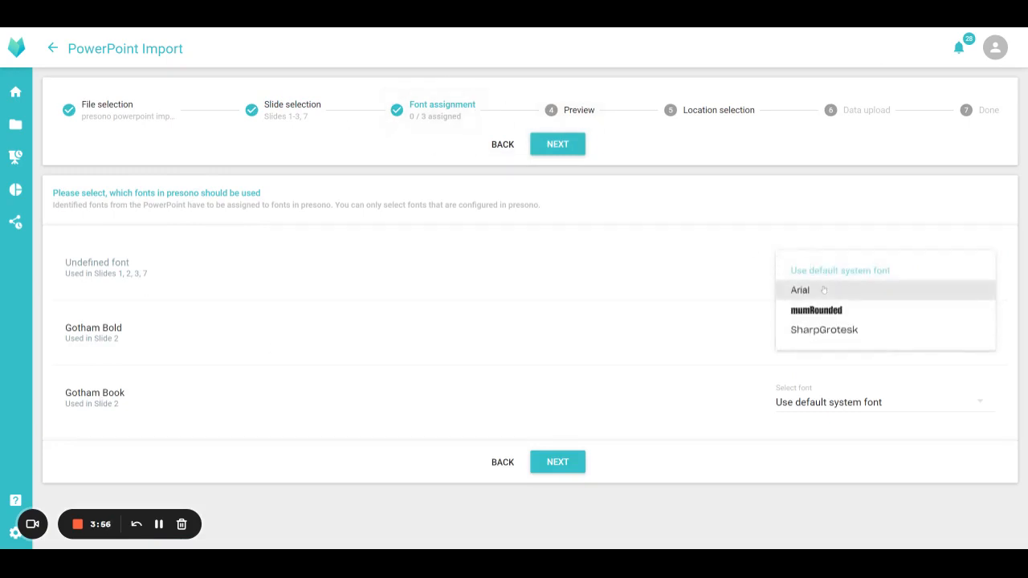
pyautogui.click(802, 290)
pyautogui.click(805, 338)
pyautogui.click(799, 356)
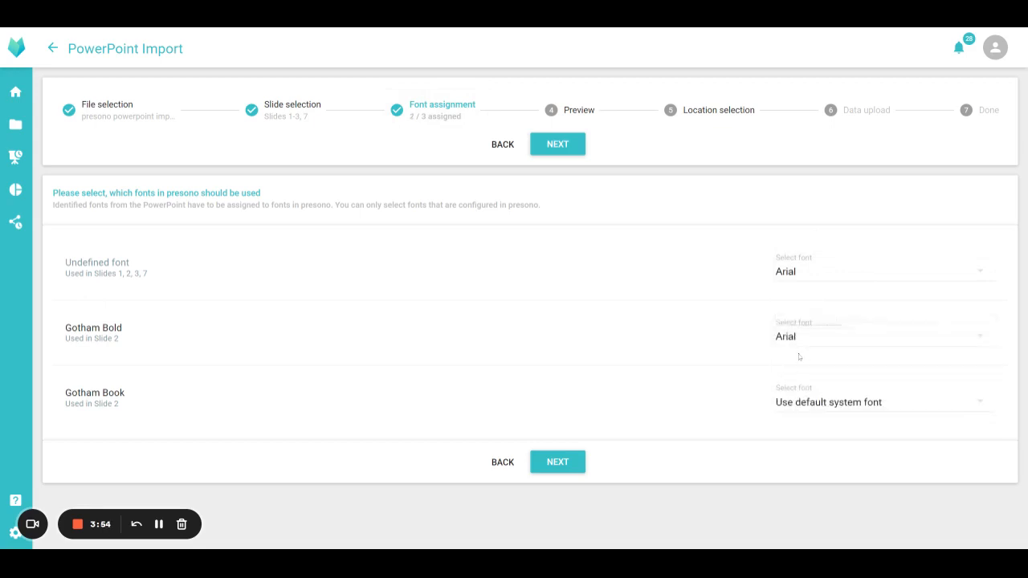
pyautogui.click(810, 406)
pyautogui.click(800, 423)
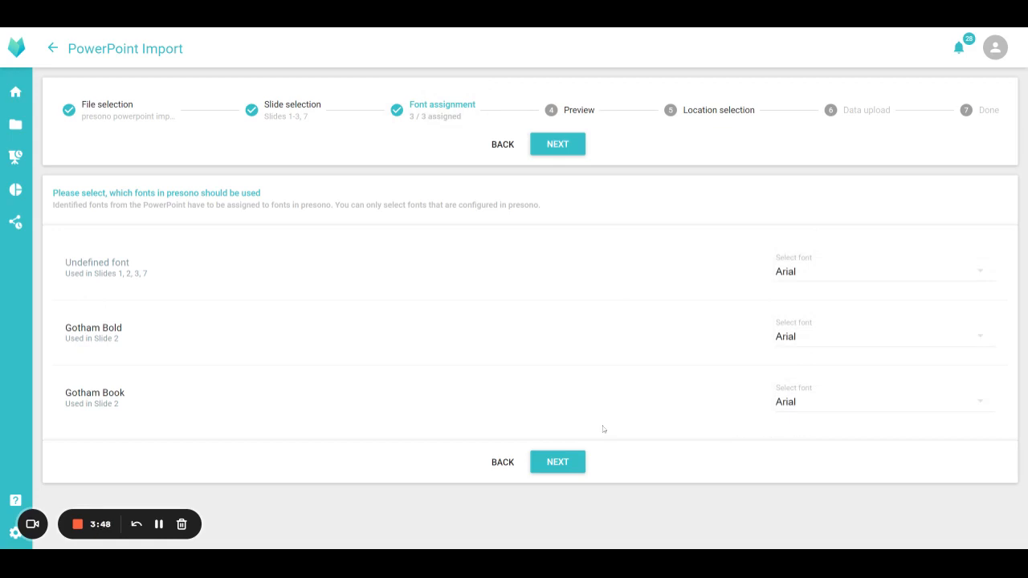
# Step: Open the import preview and check how the fonts look on the first slides
pyautogui.click(567, 107)
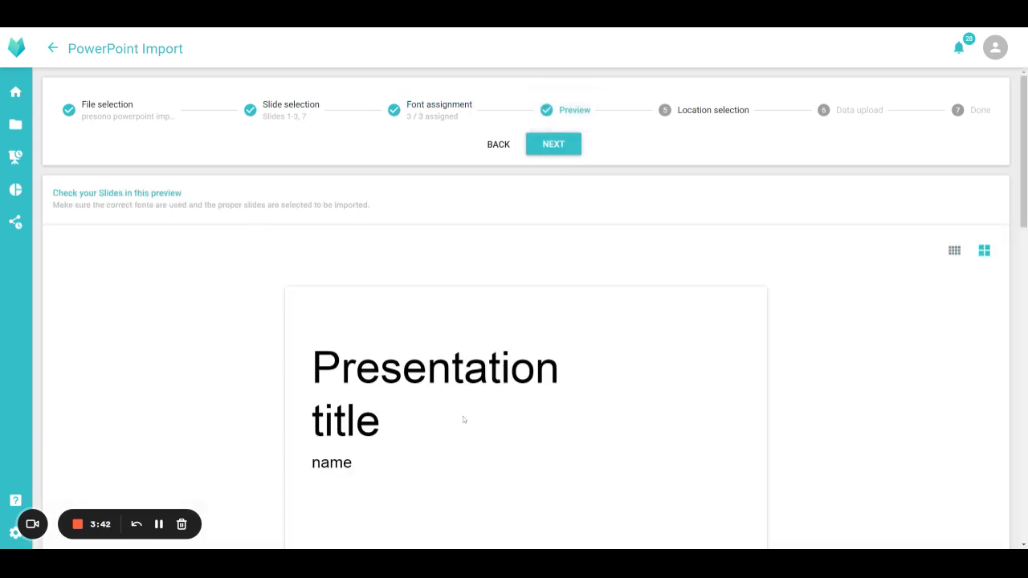
pyautogui.scroll(-5, 363, 374)
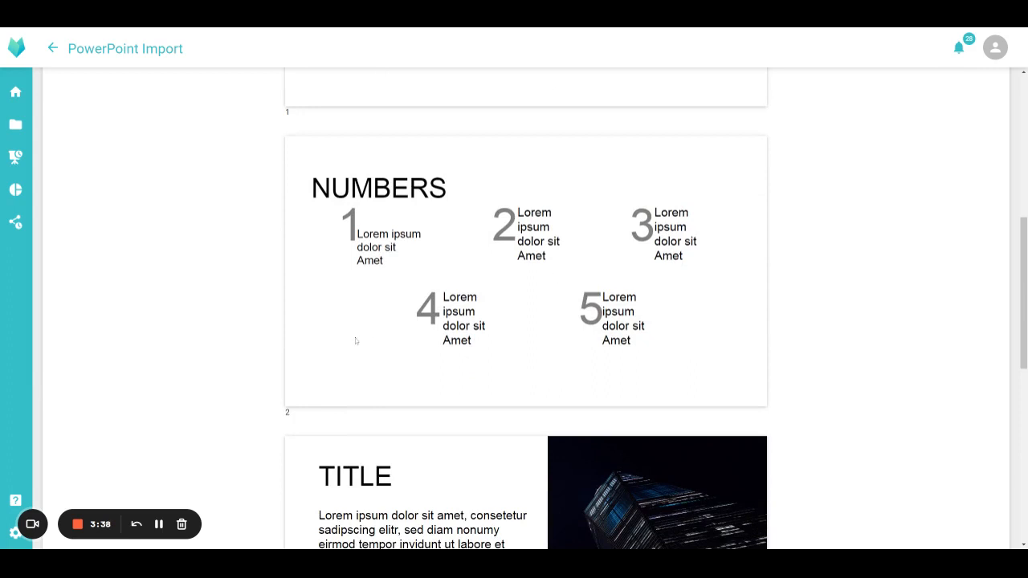
pyautogui.scroll(5, 355, 341)
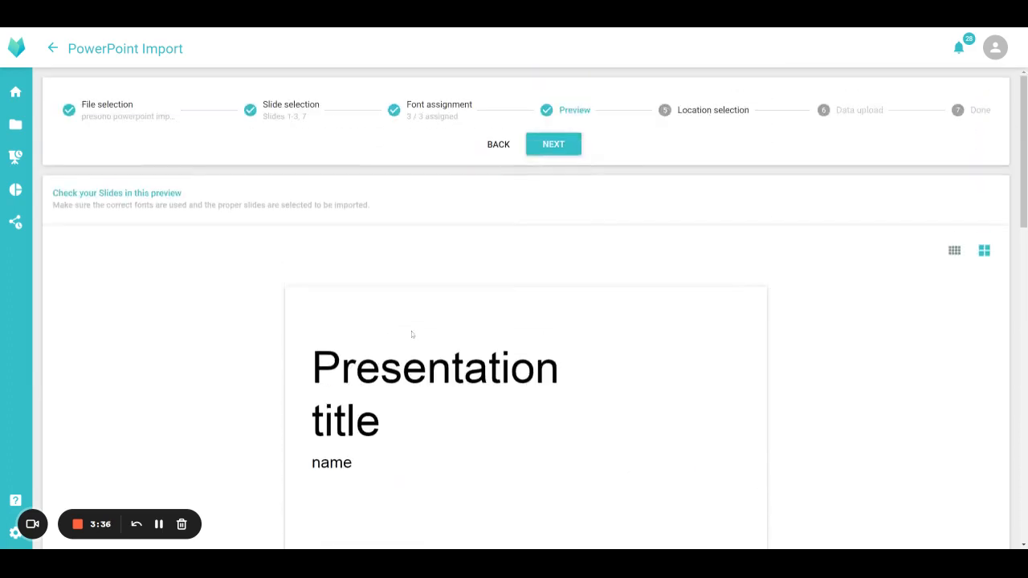
# Step: Reassign Gotham Bold to mumRounded and check the NUMBERS slide in the preview
pyautogui.click(442, 112)
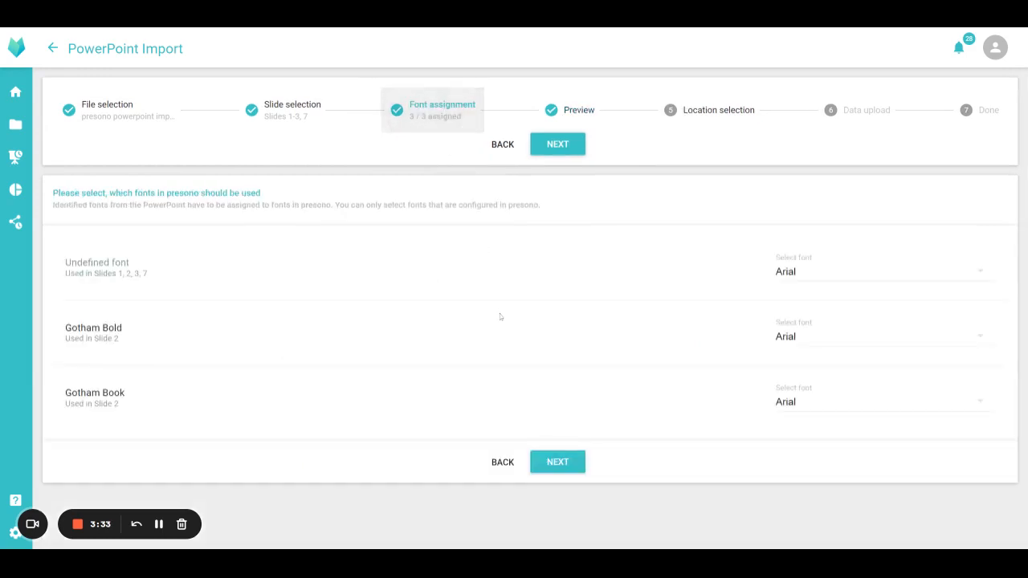
pyautogui.click(795, 347)
pyautogui.click(816, 375)
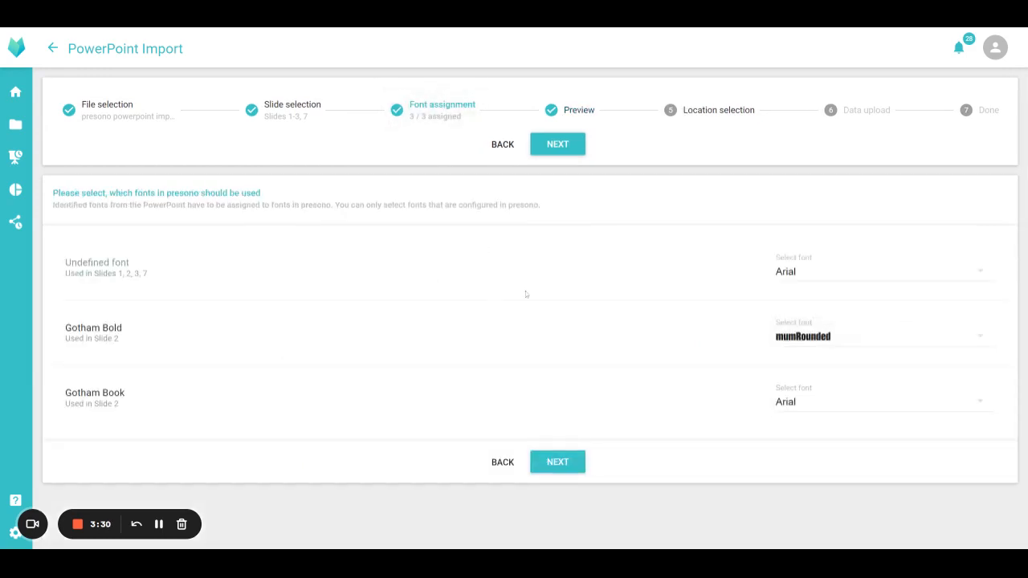
pyautogui.click(572, 110)
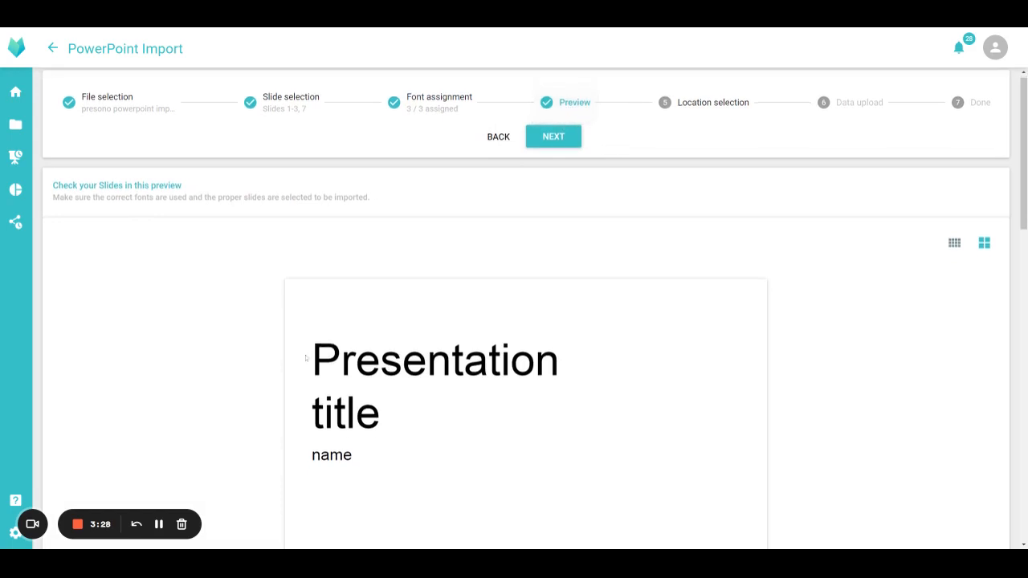
pyautogui.scroll(-3, 306, 358)
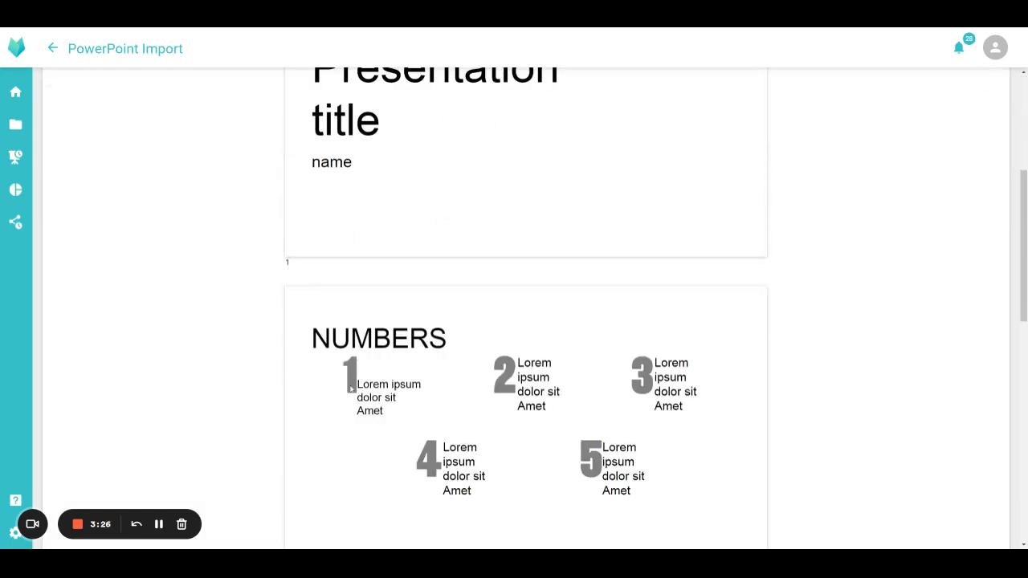
pyautogui.scroll(3, 351, 387)
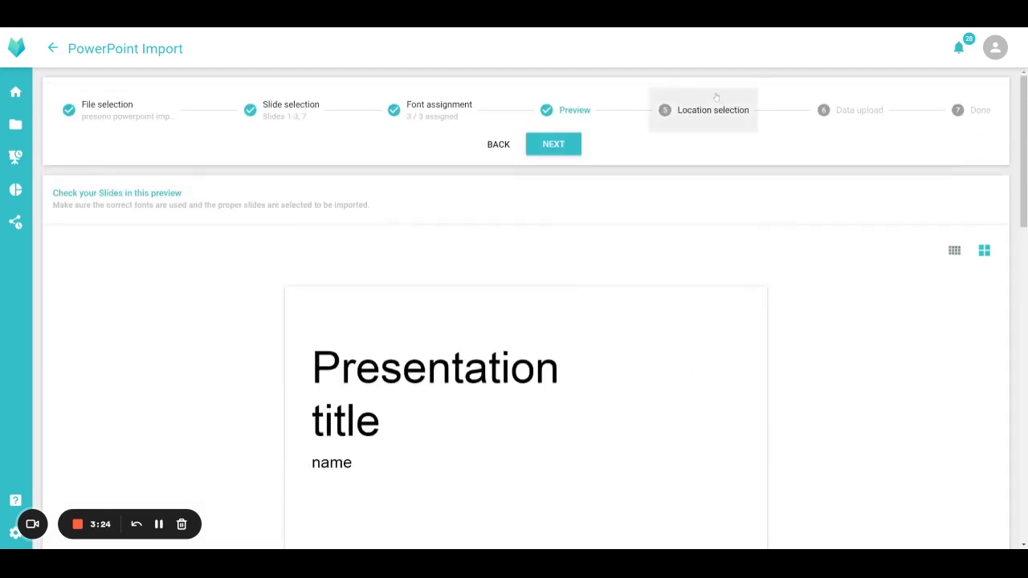
# Step: Continue to the location selection and choose the Imports category of my workspace for the presentation, slides, template set and media
pyautogui.click(560, 145)
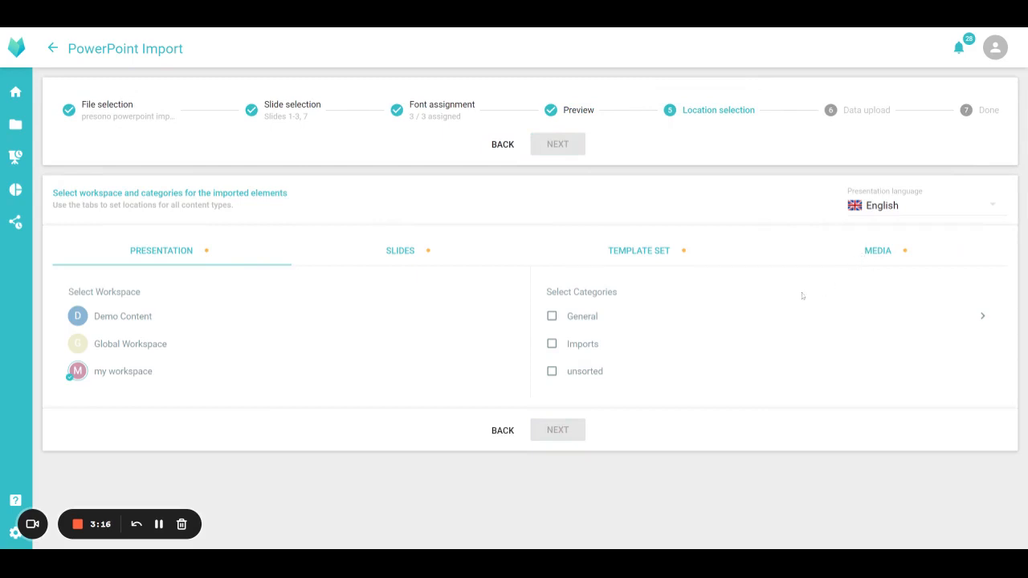
pyautogui.click(580, 345)
pyautogui.click(426, 259)
pyautogui.click(586, 345)
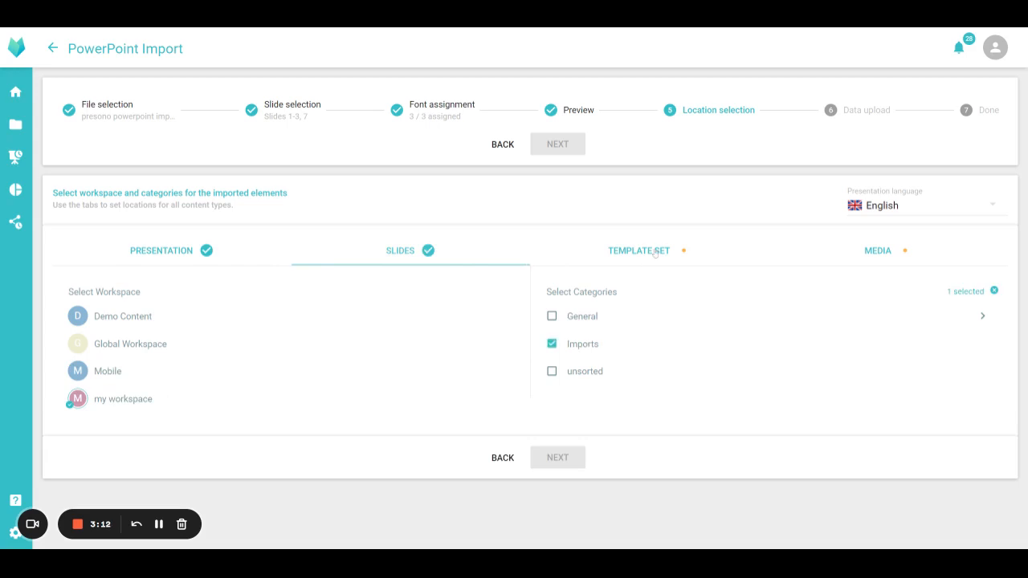
pyautogui.click(655, 254)
pyautogui.click(586, 347)
pyautogui.click(812, 265)
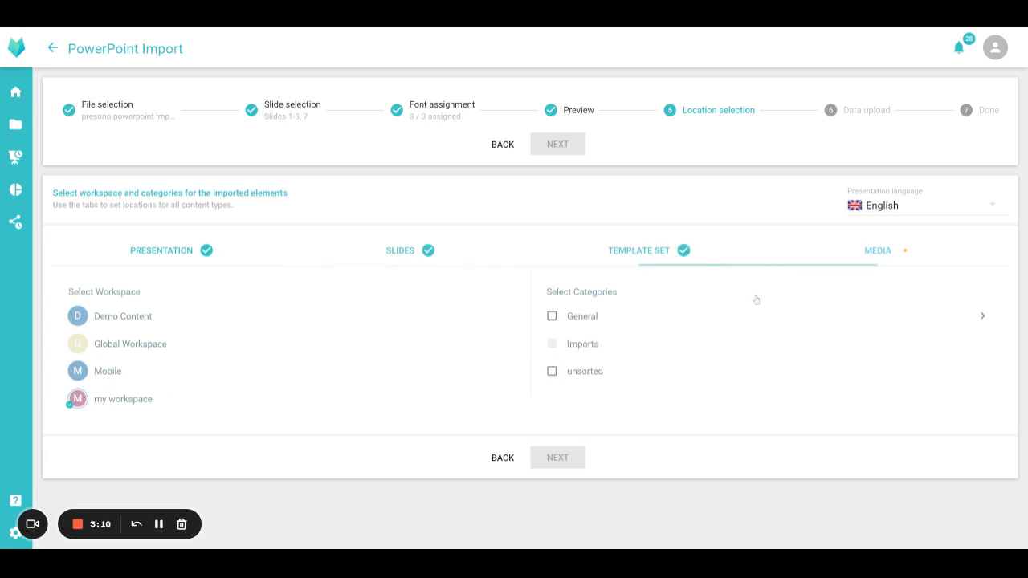
pyautogui.click(594, 350)
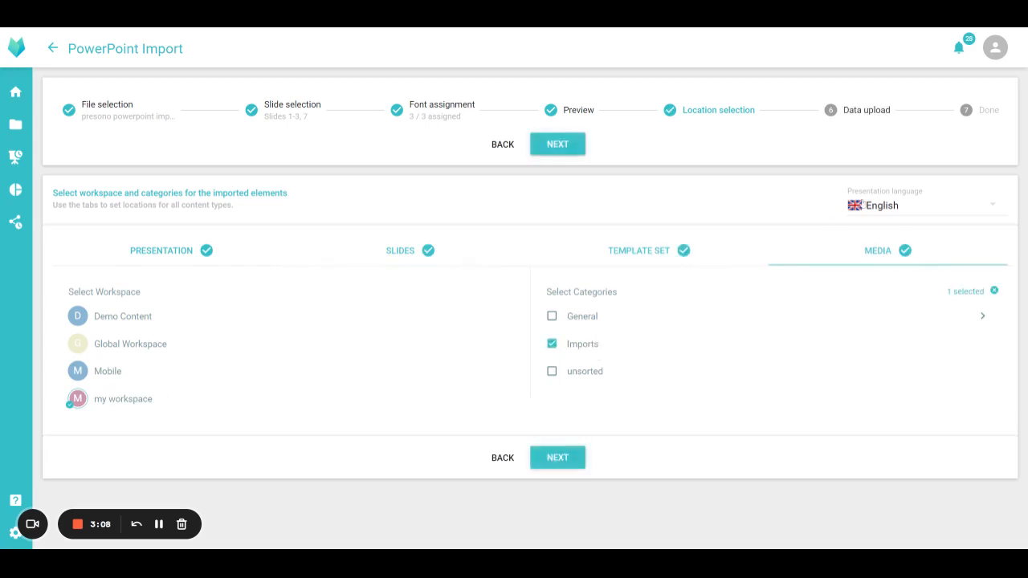
# Step: Keep English as the presentation language, continue to the data upload and start the creation
pyautogui.click(887, 206)
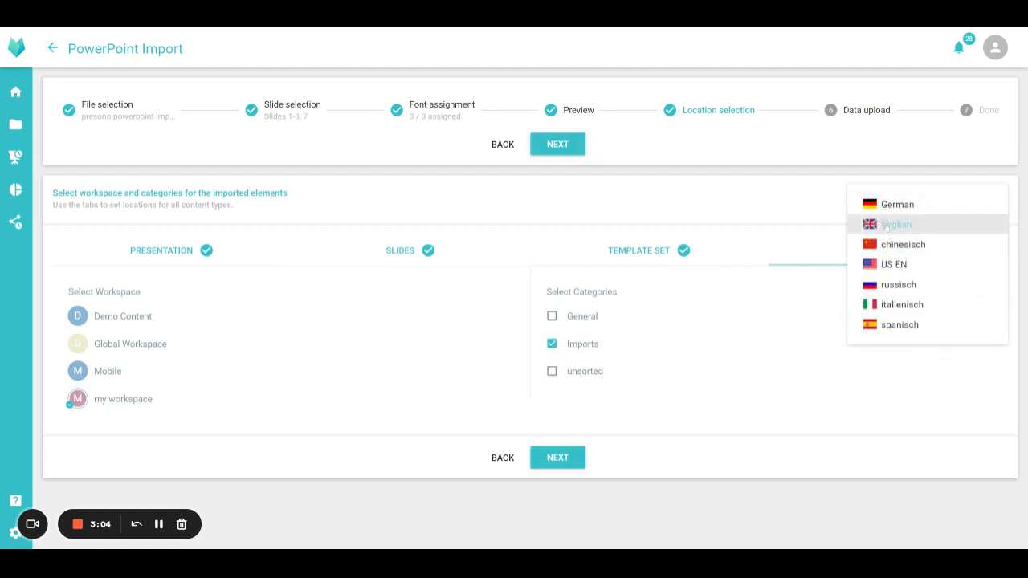
pyautogui.click(819, 219)
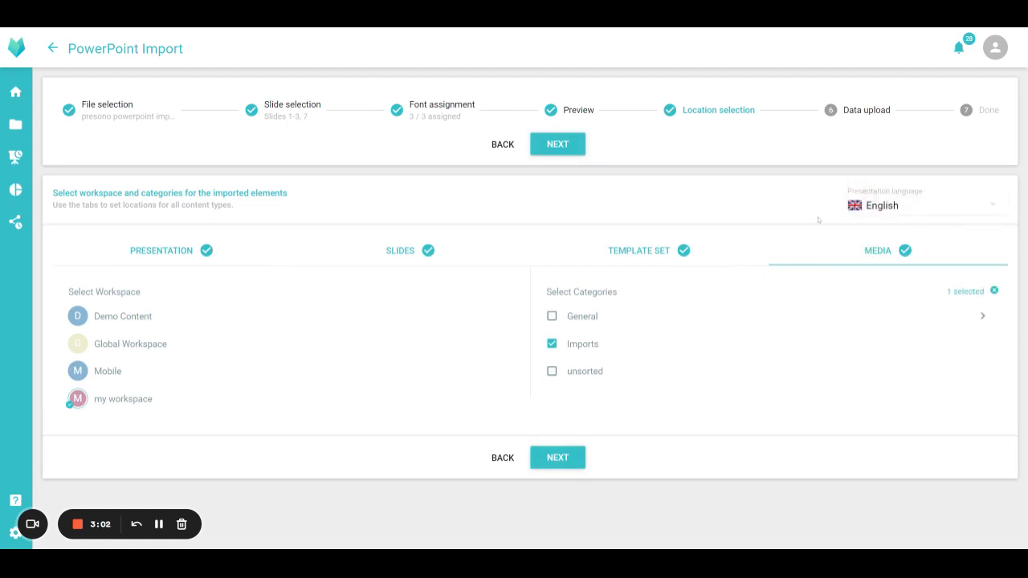
pyautogui.click(578, 150)
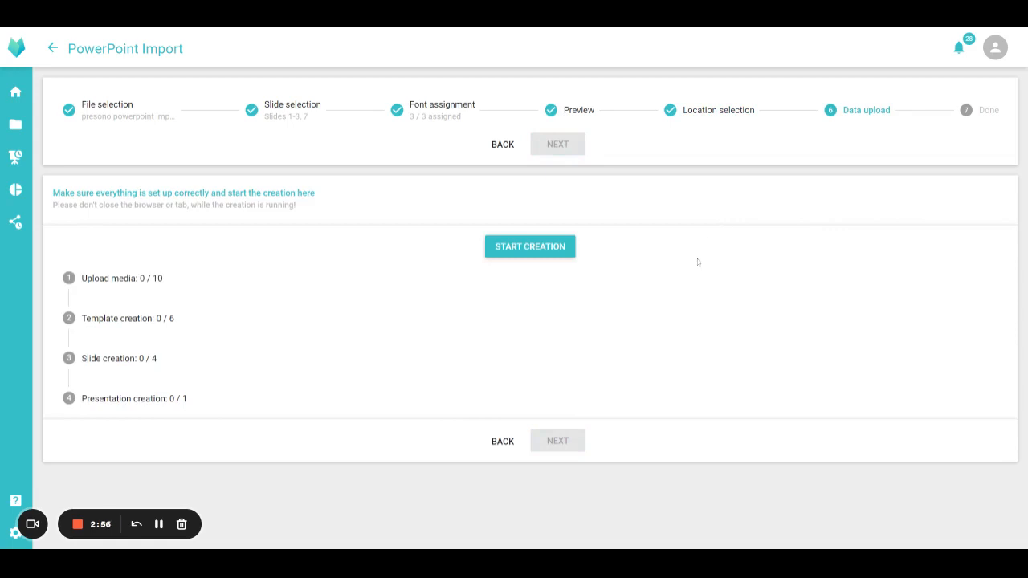
pyautogui.click(533, 252)
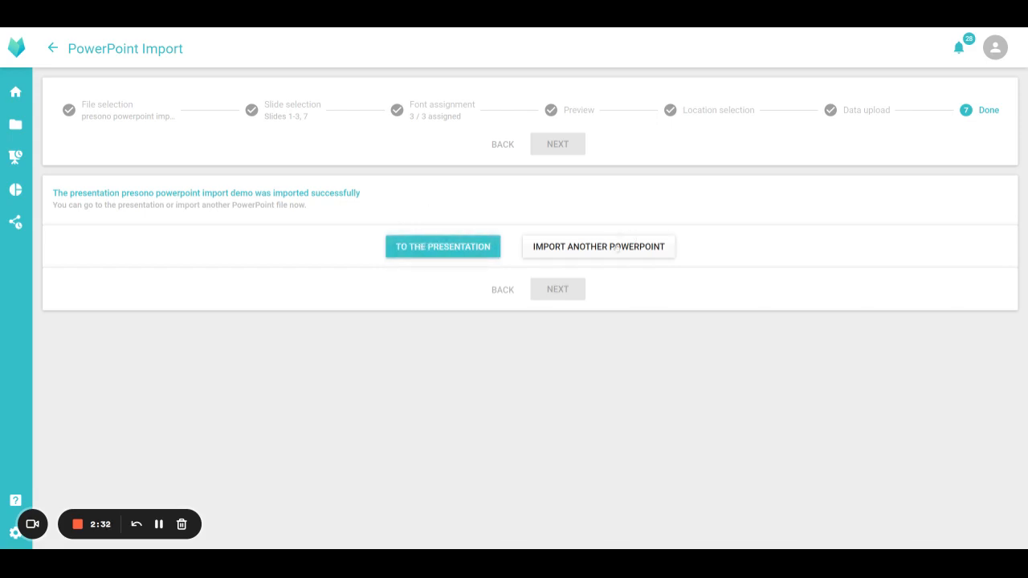
# Step: Open the imported presentation and look through its slide list
pyautogui.click(447, 250)
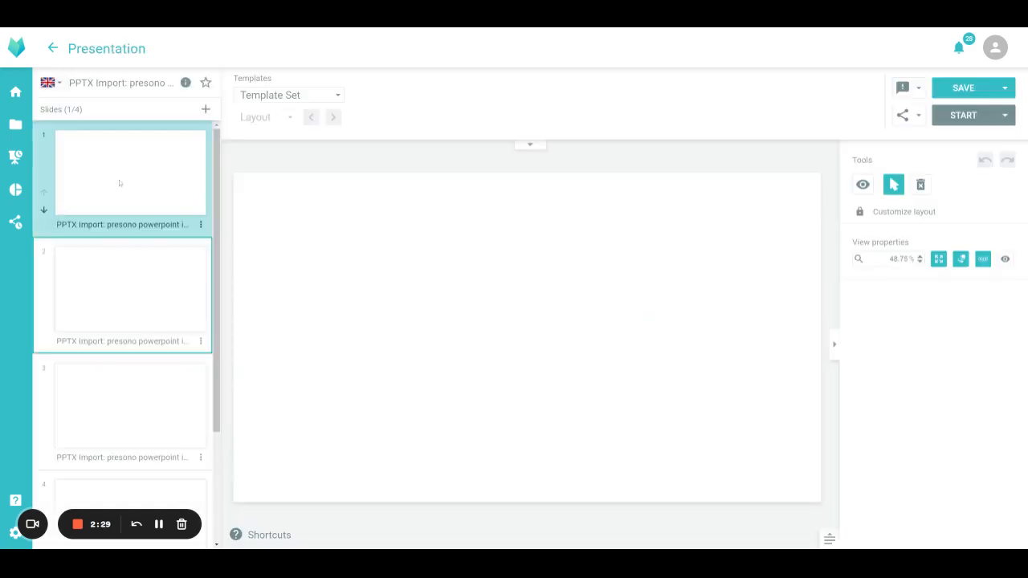
pyautogui.scroll(-2, 120, 184)
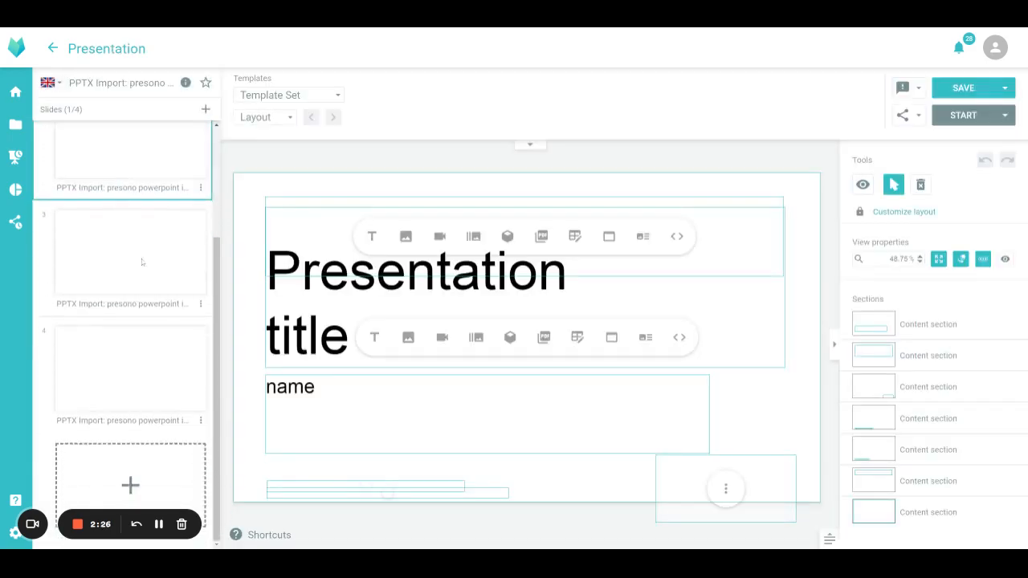
pyautogui.scroll(2, 132, 314)
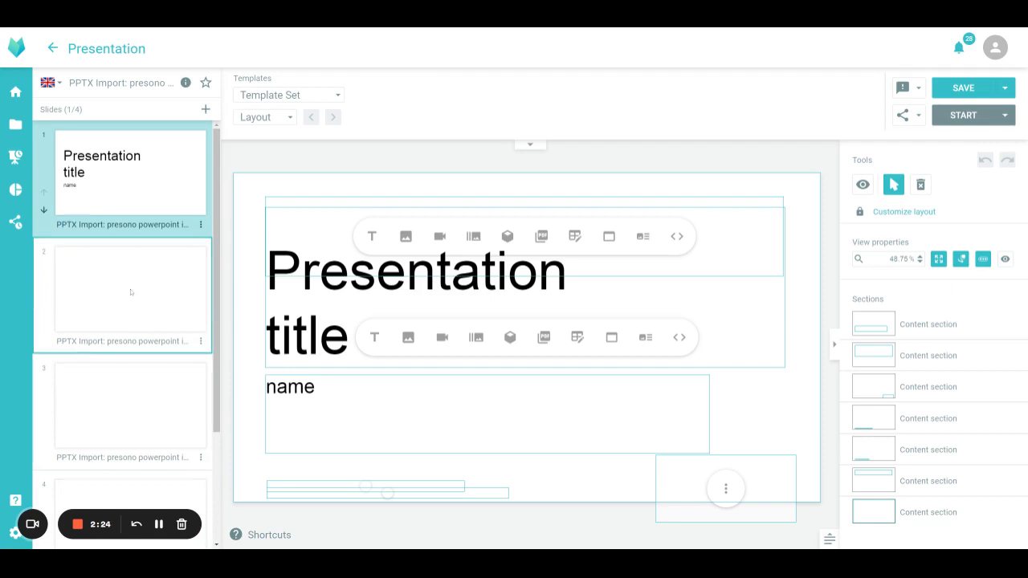
# Step: Open slide 3 and select its body text section and its title section
pyautogui.click(131, 416)
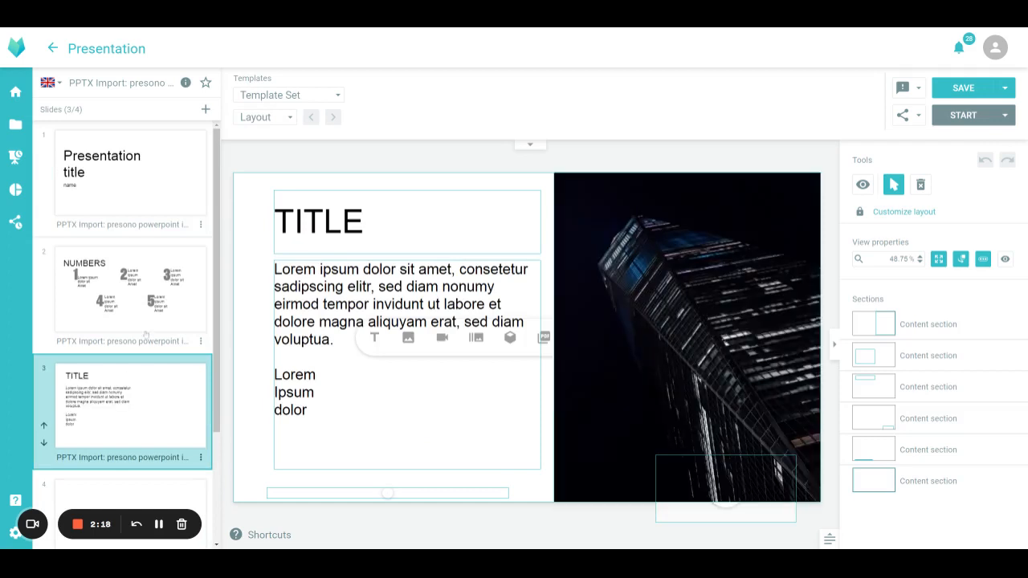
pyautogui.click(929, 355)
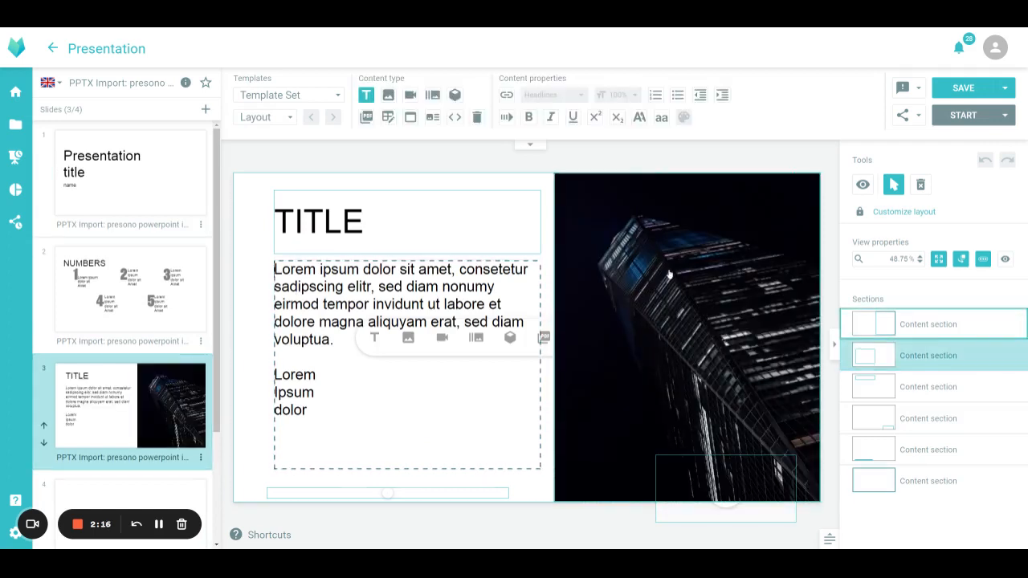
pyautogui.click(928, 386)
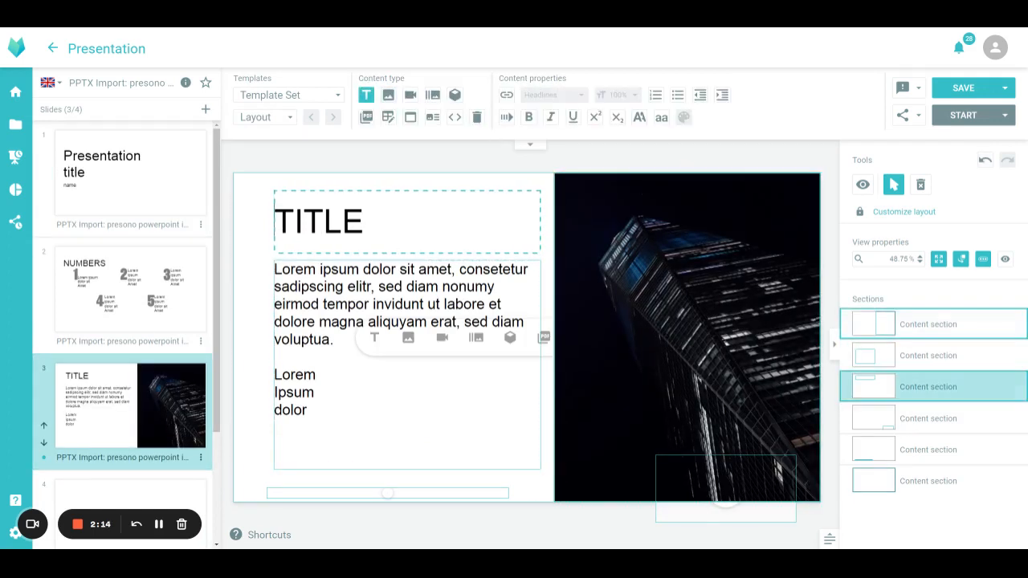
# Step: Highlight part of slide 3's title, and apply the Experience template set's Experience Start v2 layout to slide 1
pyautogui.moveTo(303, 221); pyautogui.dragTo(364, 222)
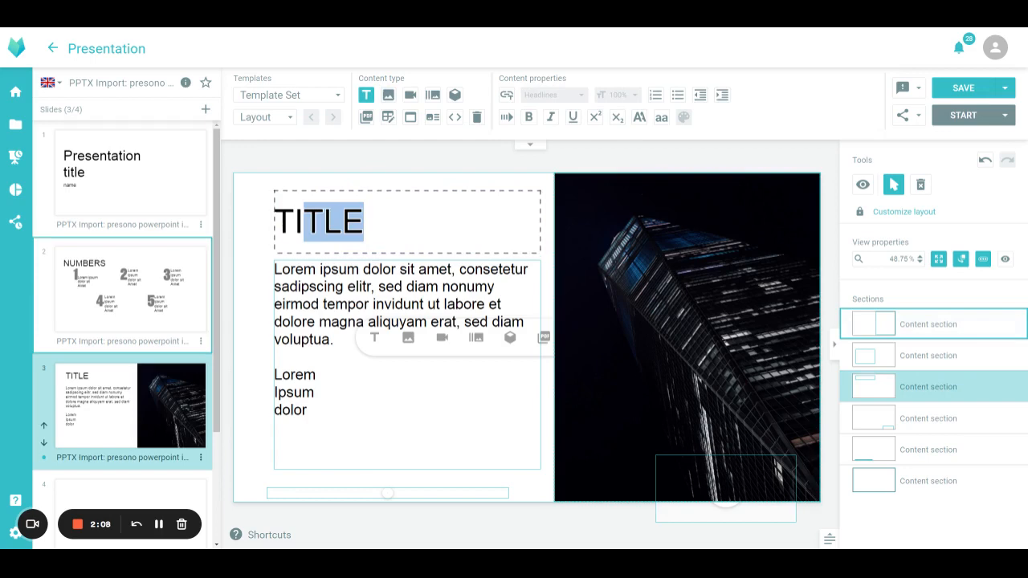
pyautogui.click(127, 201)
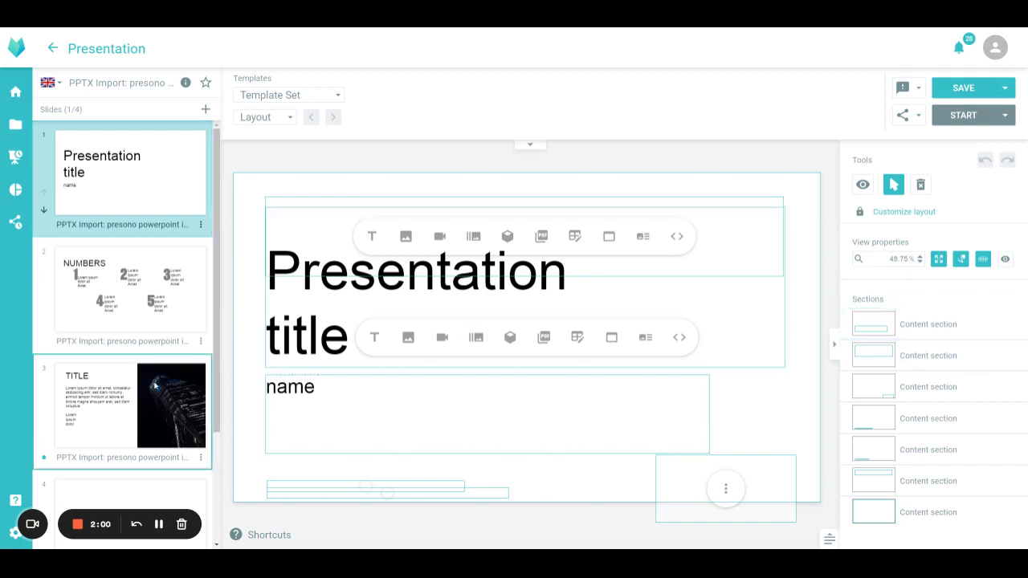
pyautogui.click(289, 95)
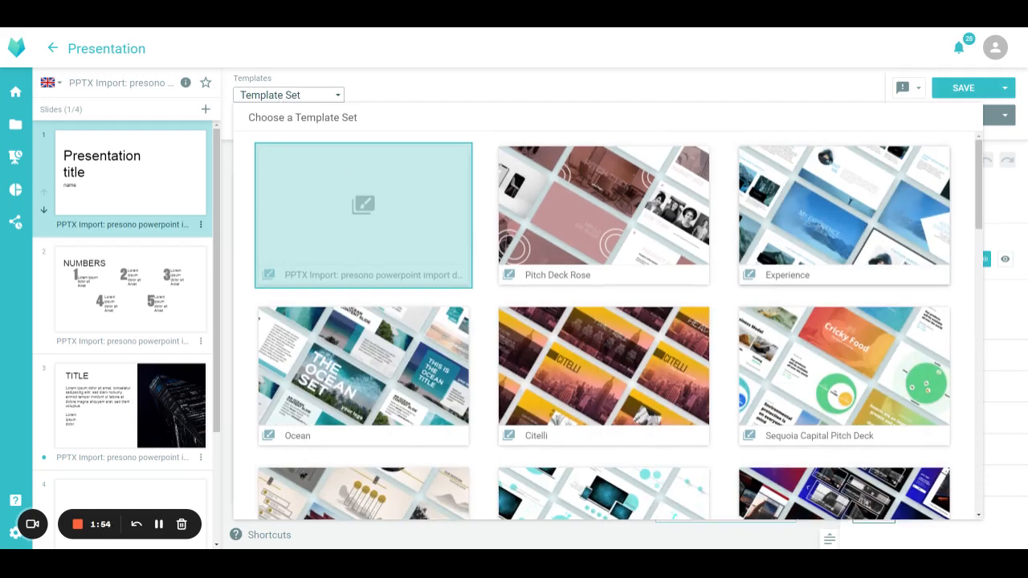
pyautogui.click(821, 220)
pyautogui.scroll(-3, 391, 341)
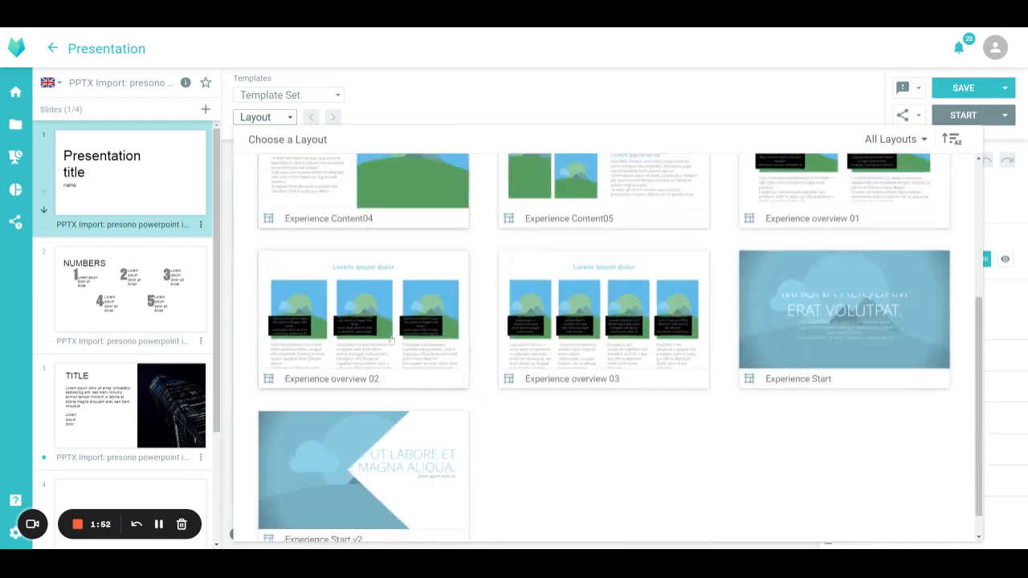
pyautogui.click(400, 426)
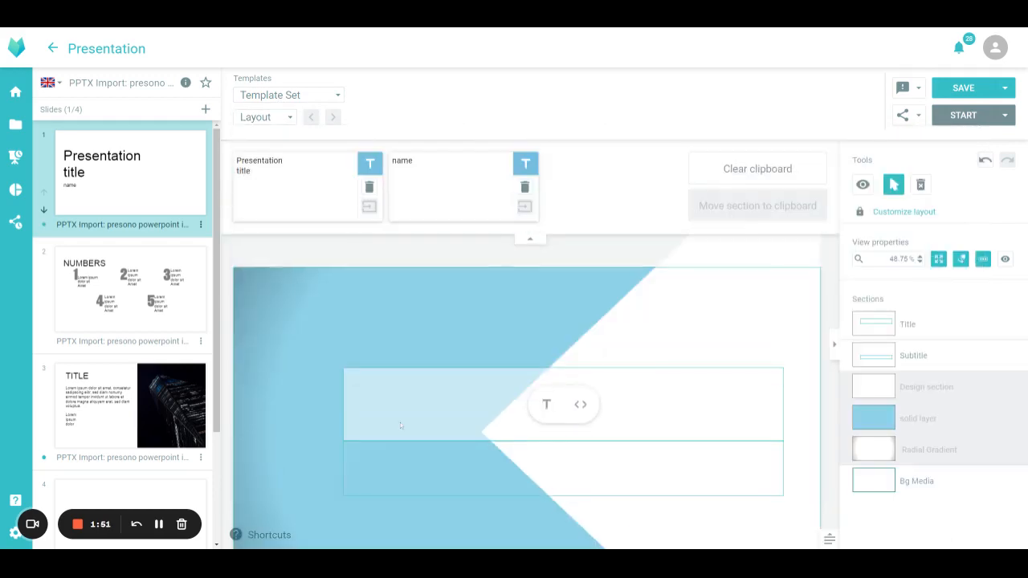
# Step: Insert the clipboard text "name" into slide 1's Subtitle section and "Presentation title" into its Title section
pyautogui.click(399, 426)
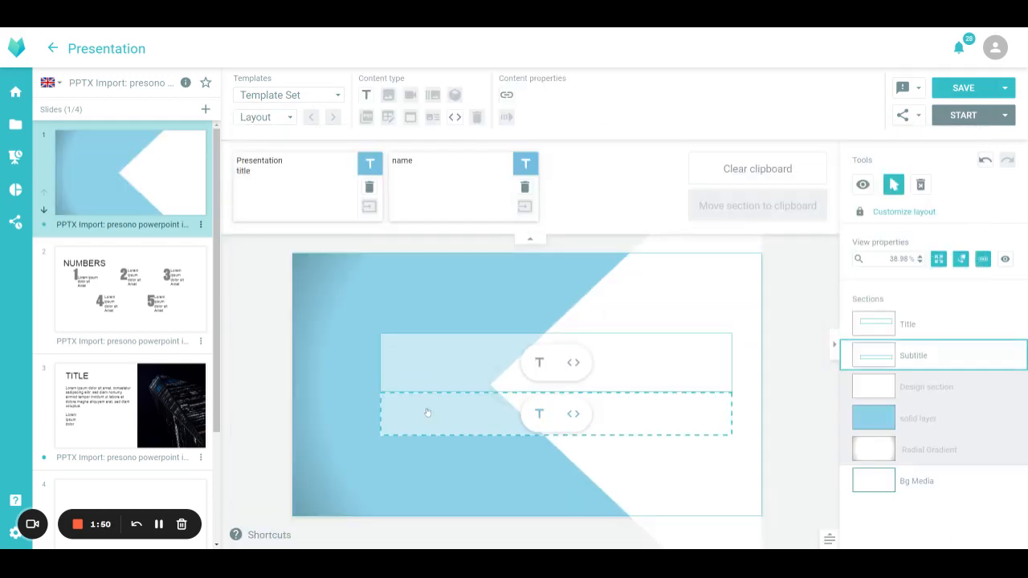
pyautogui.click(526, 208)
pyautogui.click(485, 371)
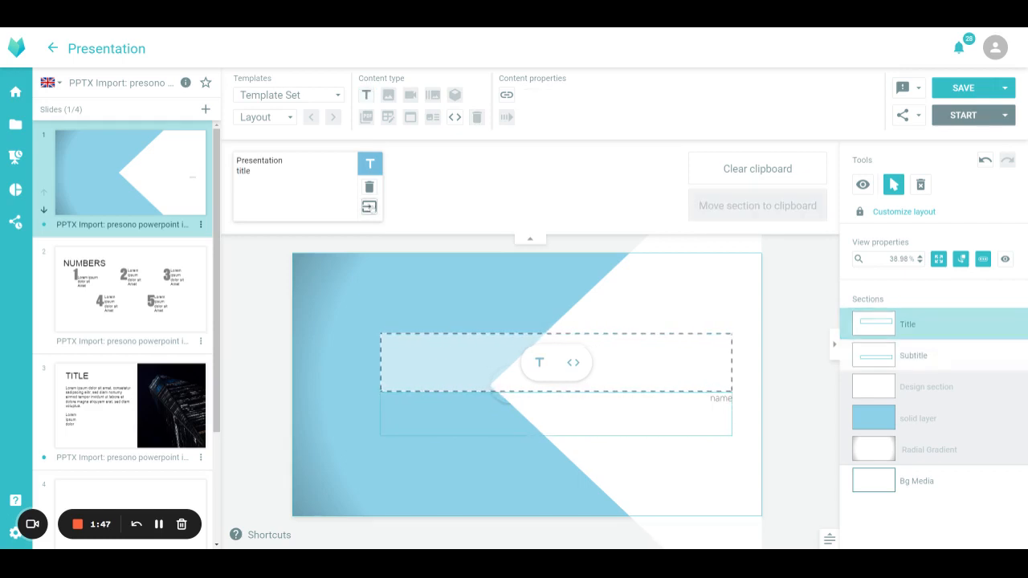
pyautogui.click(369, 207)
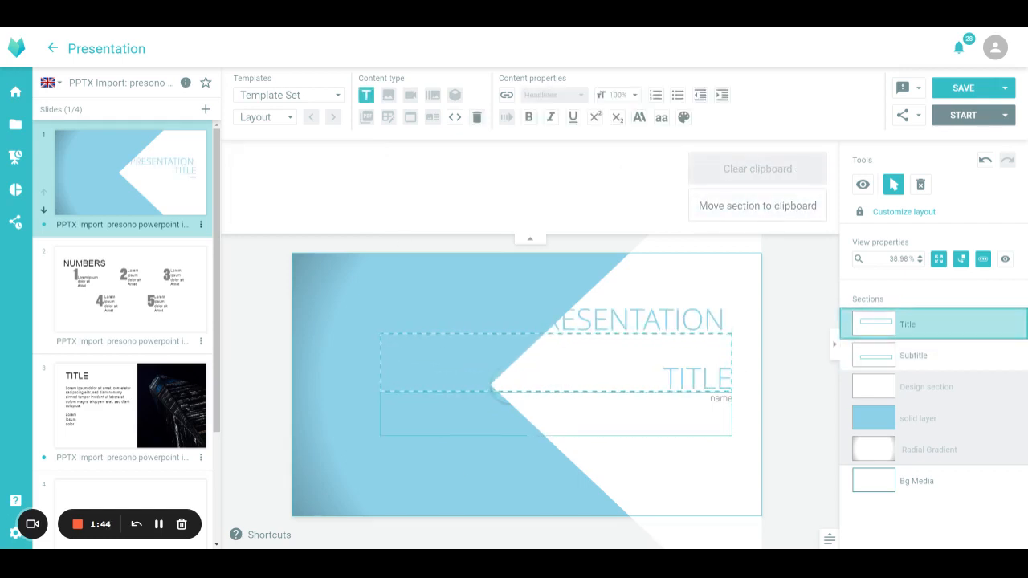
# Step: Insert the imported photo of the mountain ruins into slide 1's Bg Media section
pyautogui.click(645, 407)
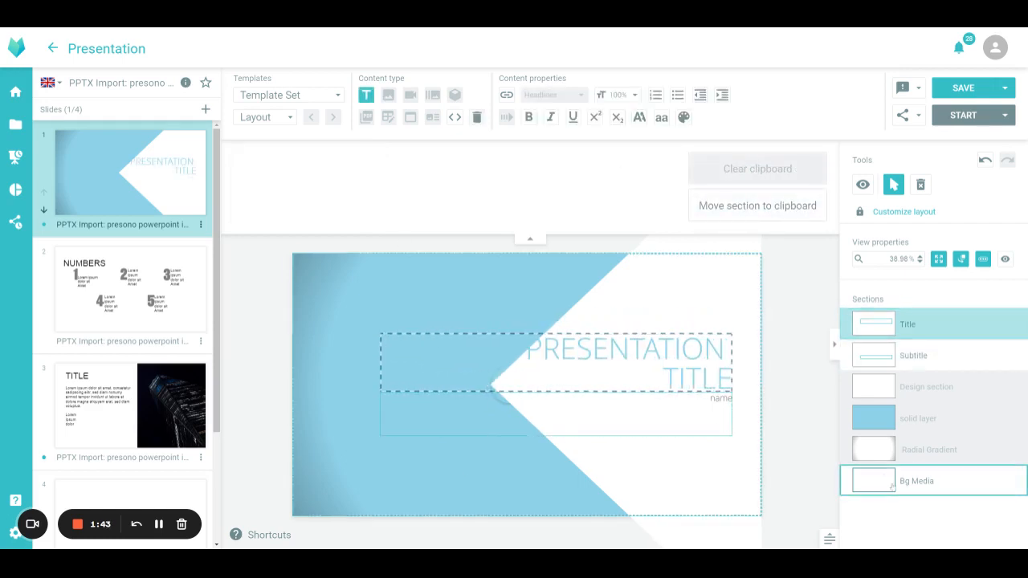
pyautogui.click(509, 385)
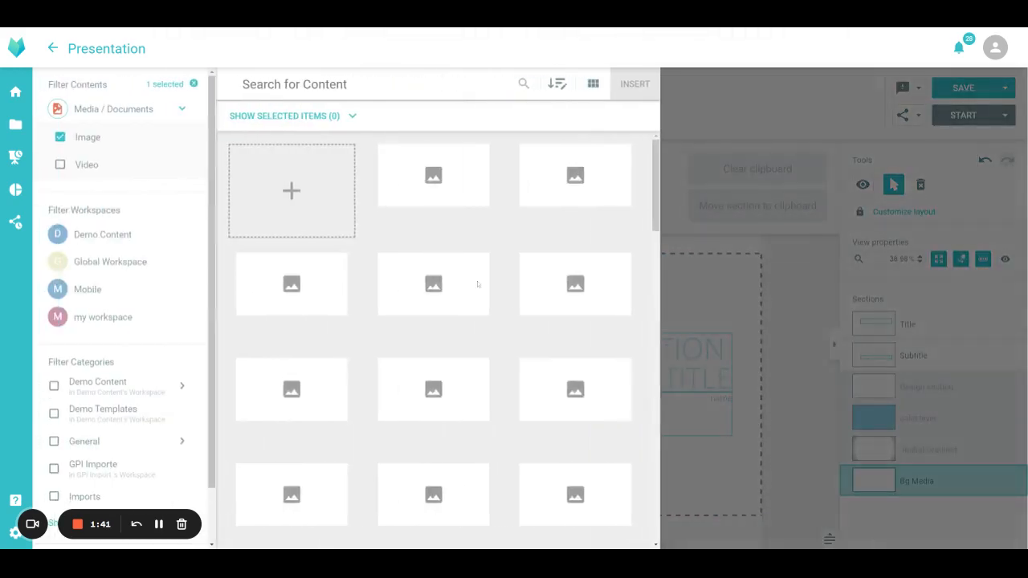
pyautogui.click(418, 196)
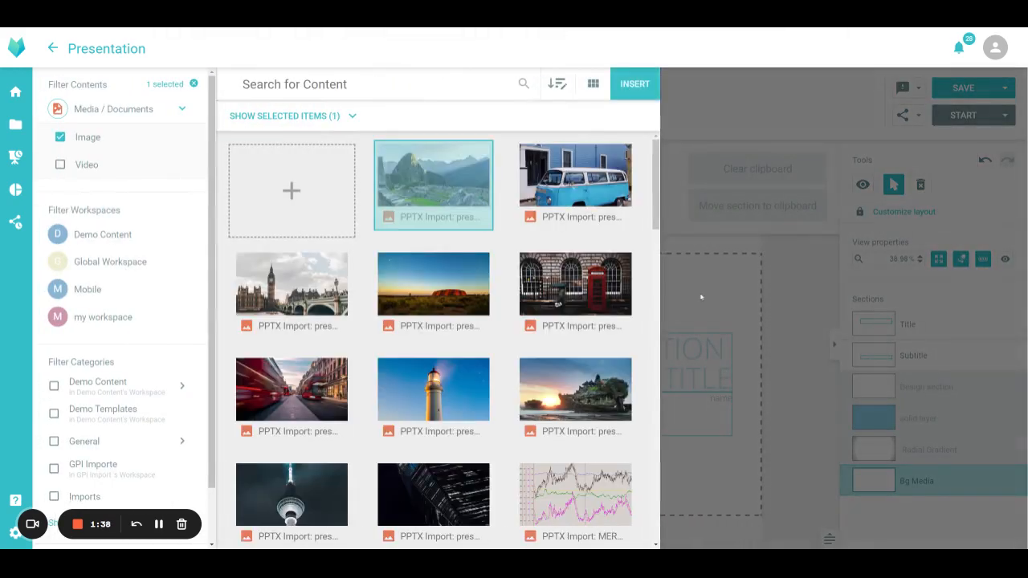
pyautogui.click(634, 84)
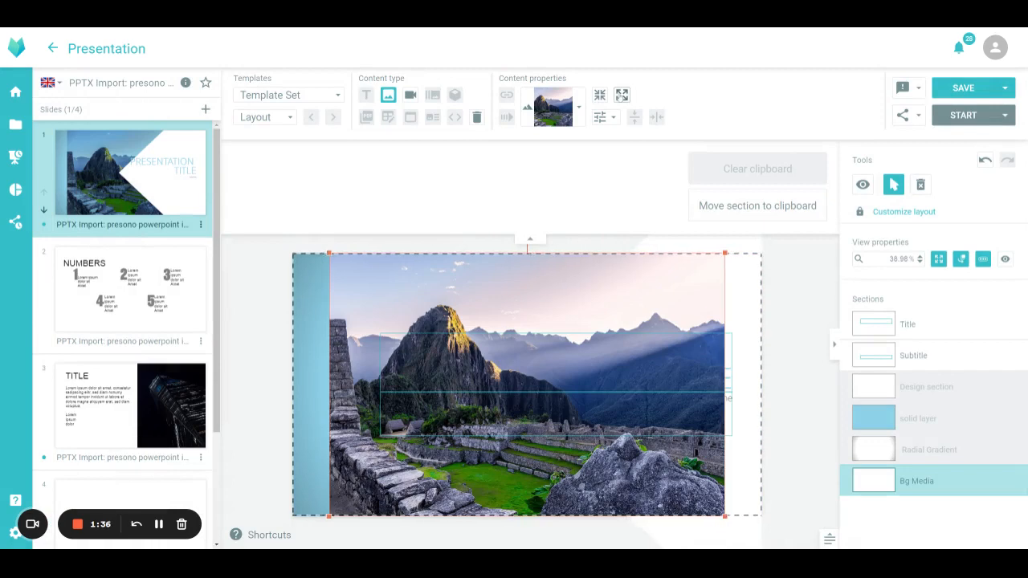
pyautogui.click(616, 408)
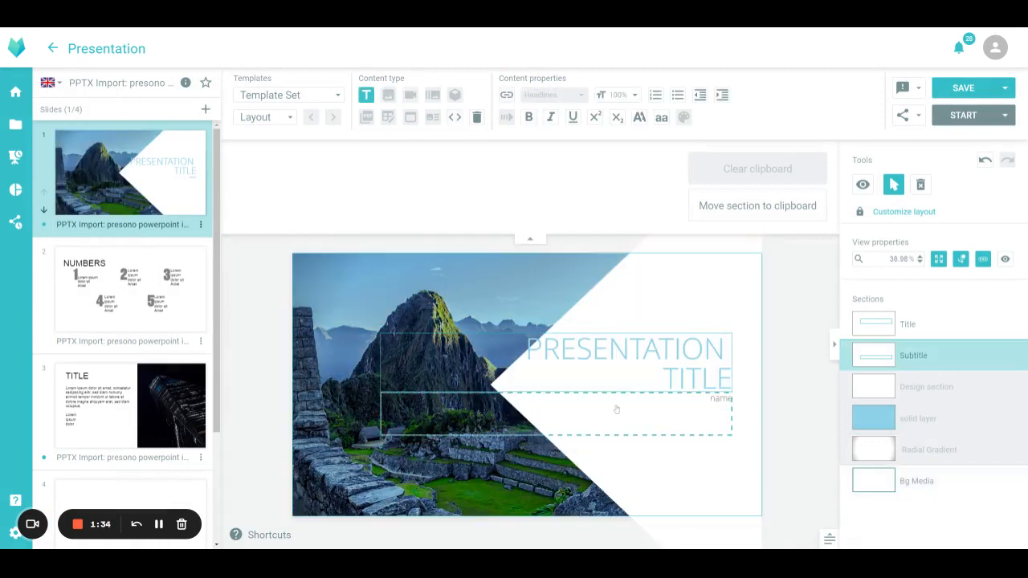
# Step: Set the text size of slide 1's Title section to 90% and save the presentation
pyautogui.click(604, 358)
pyautogui.click(607, 95)
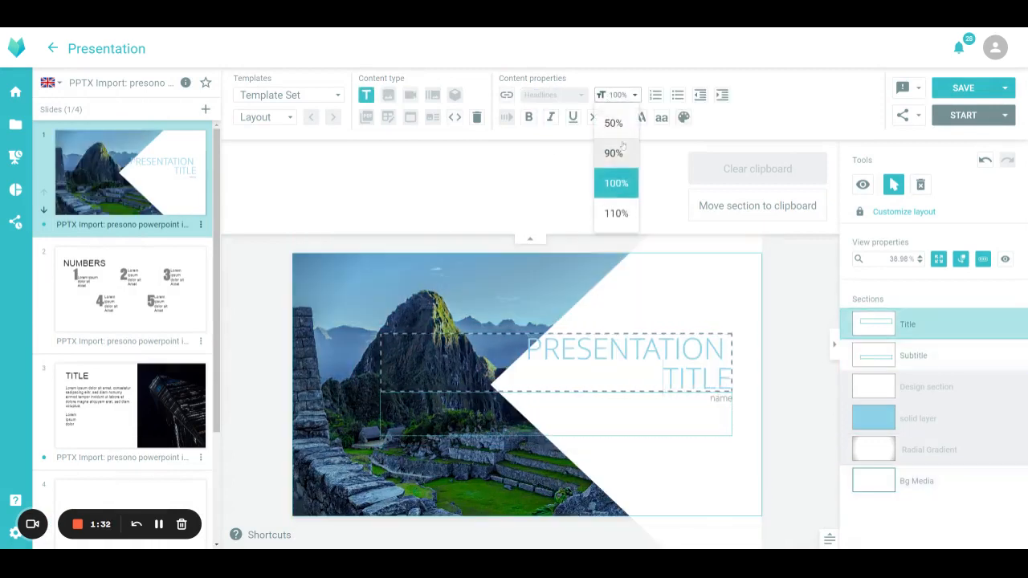
pyautogui.click(616, 122)
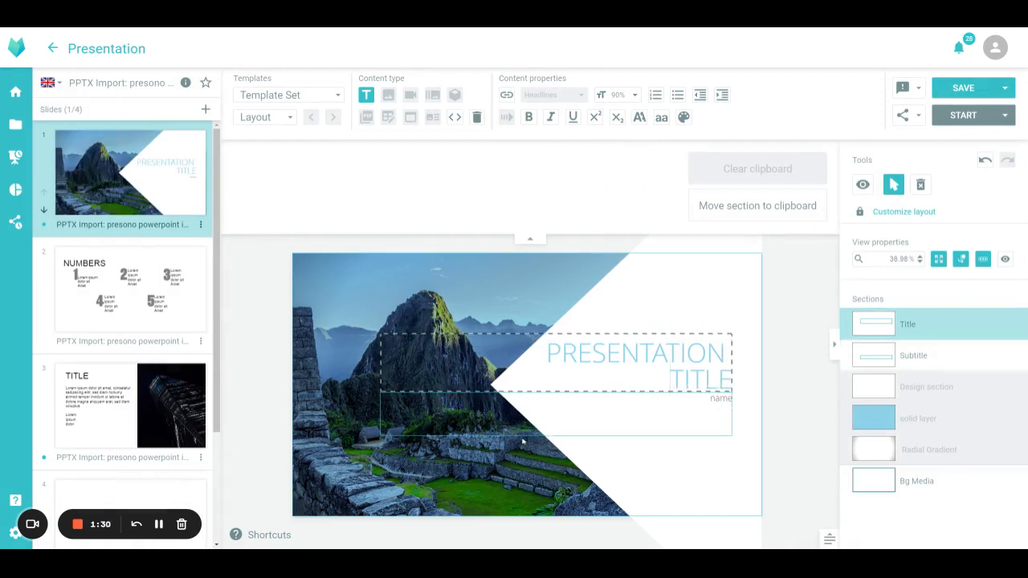
pyautogui.click(964, 90)
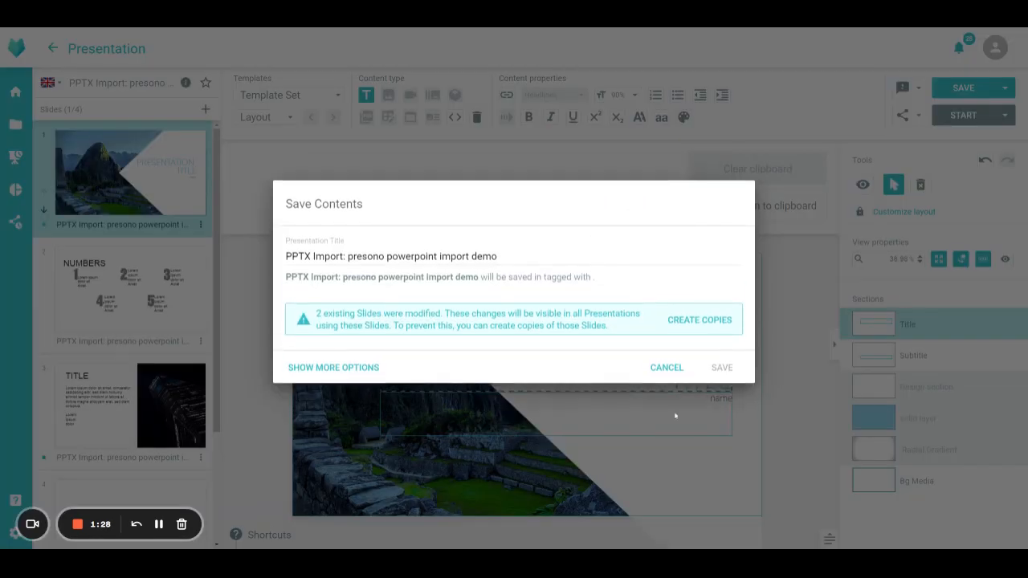
pyautogui.click(725, 378)
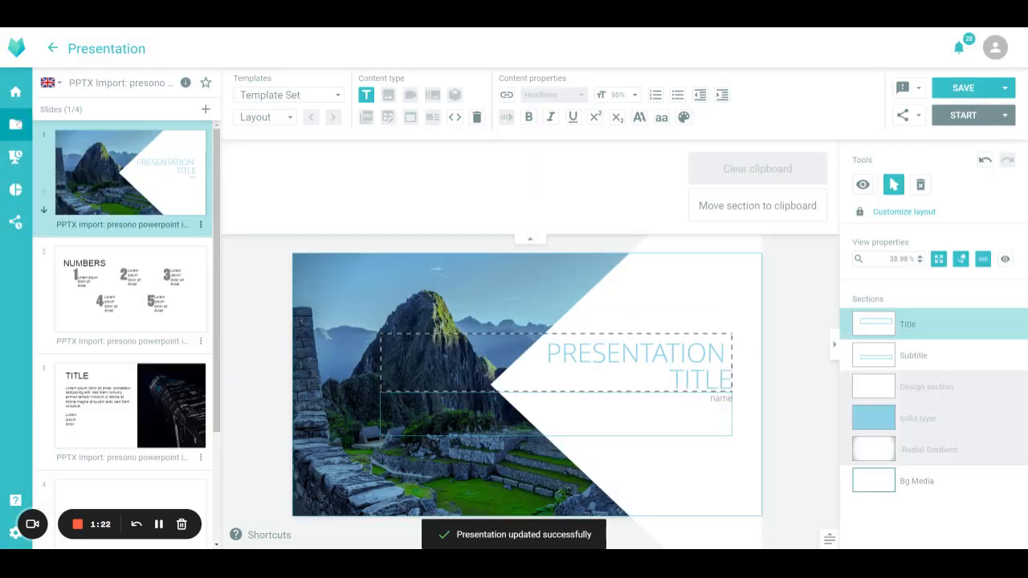
# Step: Filter the content library by my workspace and select the imported presentation, slides, images and template set in turn to review them
pyautogui.click(17, 123)
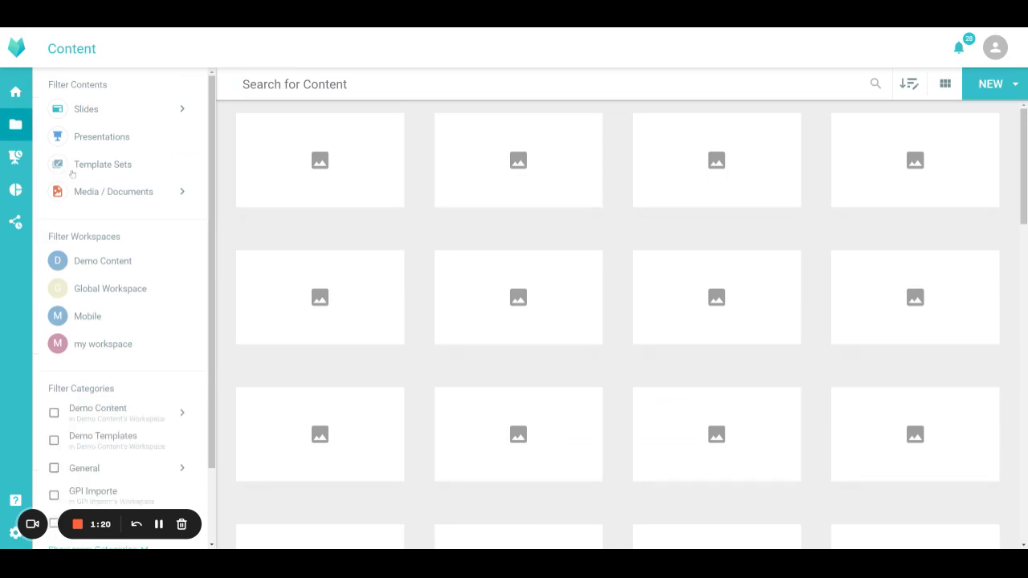
pyautogui.click(95, 345)
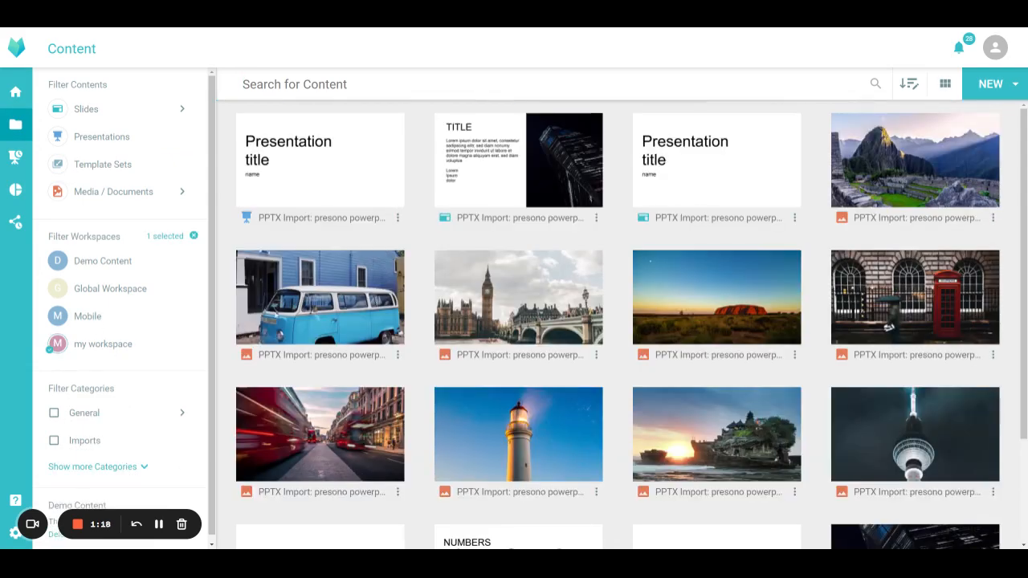
pyautogui.click(342, 186)
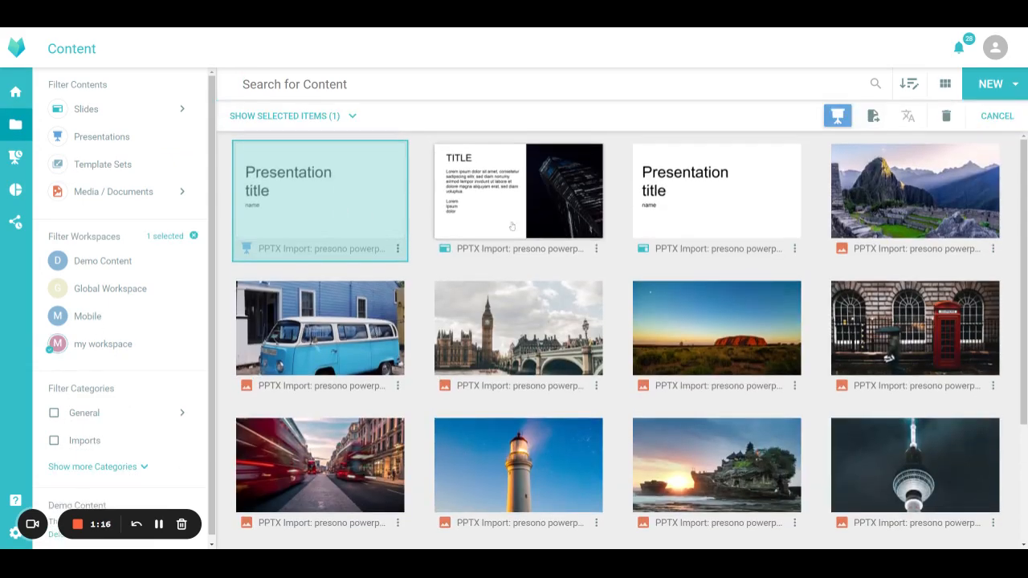
pyautogui.moveTo(501, 200); pyautogui.dragTo(707, 201)
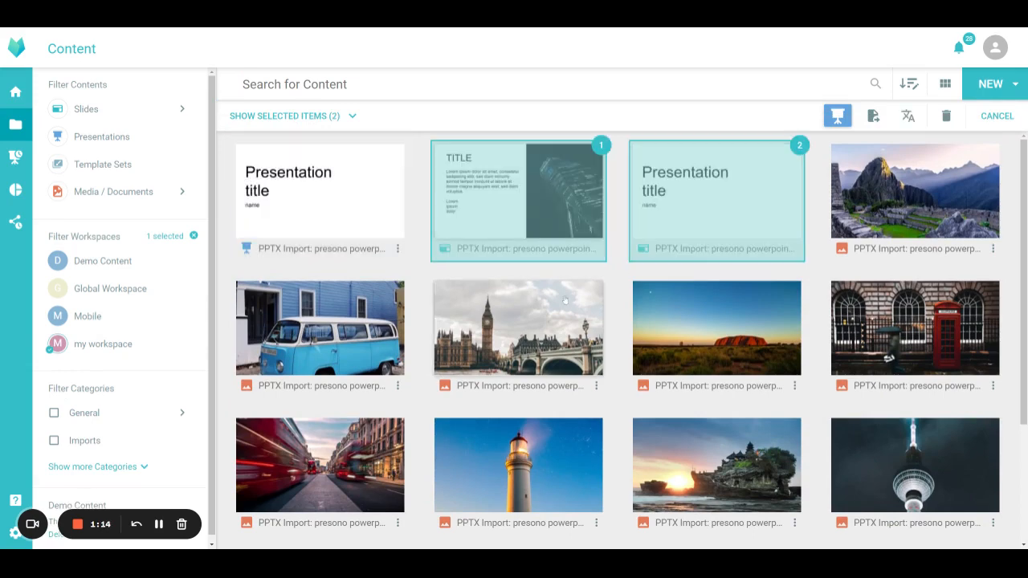
pyautogui.moveTo(908, 202); pyautogui.dragTo(909, 431)
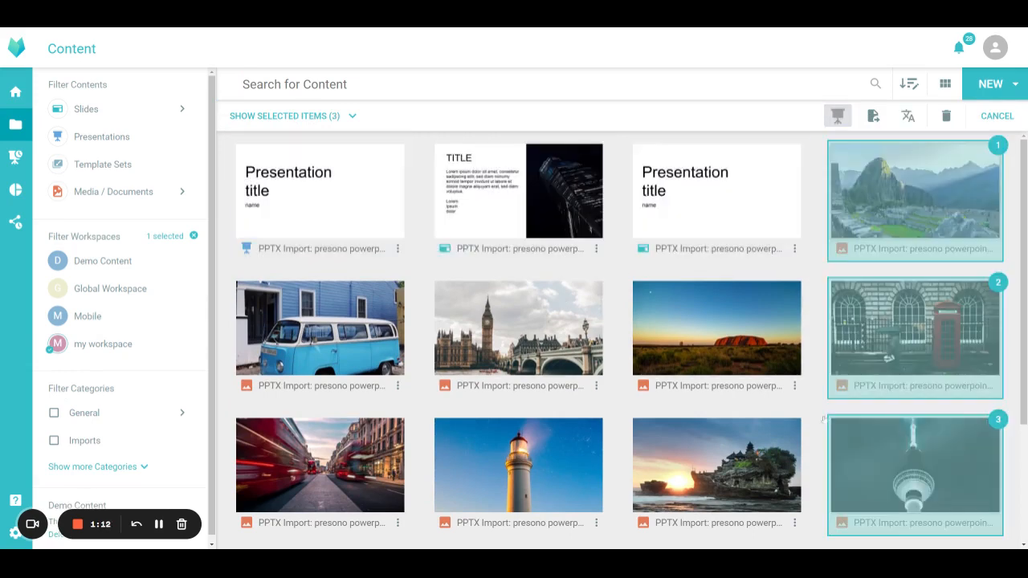
pyautogui.scroll(-3, 689, 387)
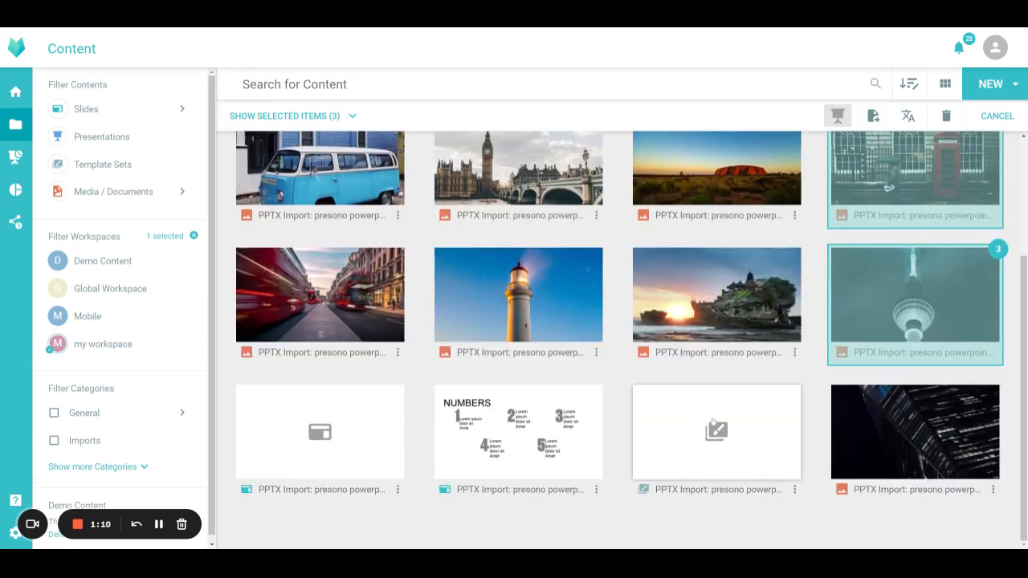
pyautogui.click(695, 438)
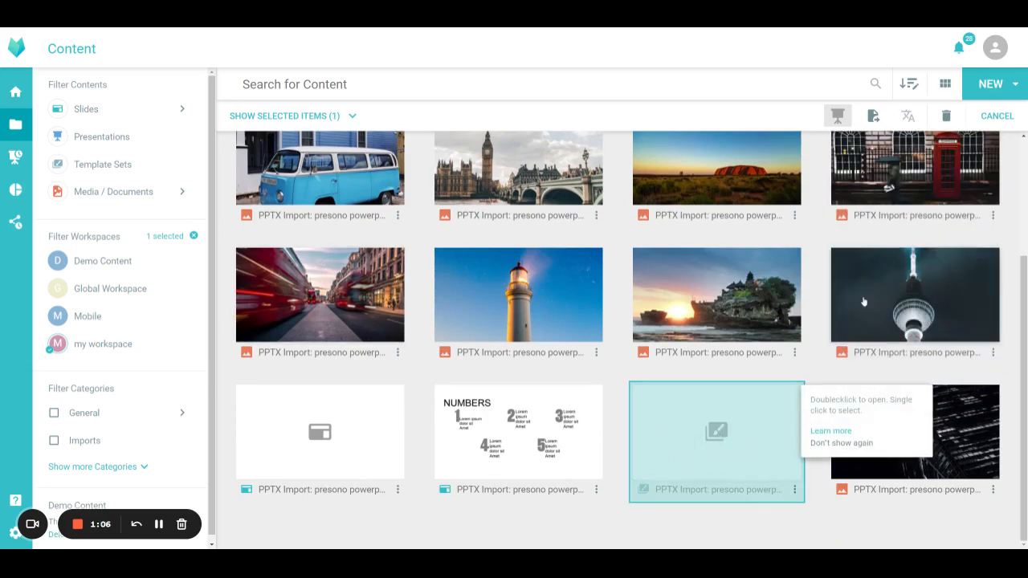
# Step: Open the lighthouse image to view its media details and return to the content library
pyautogui.doubleClick(523, 310)
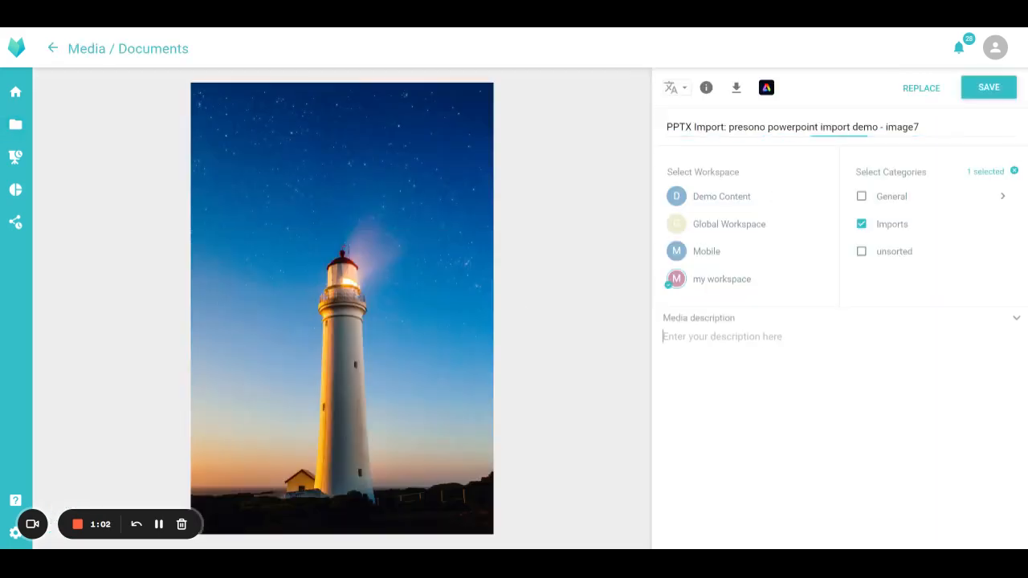
pyautogui.click(51, 50)
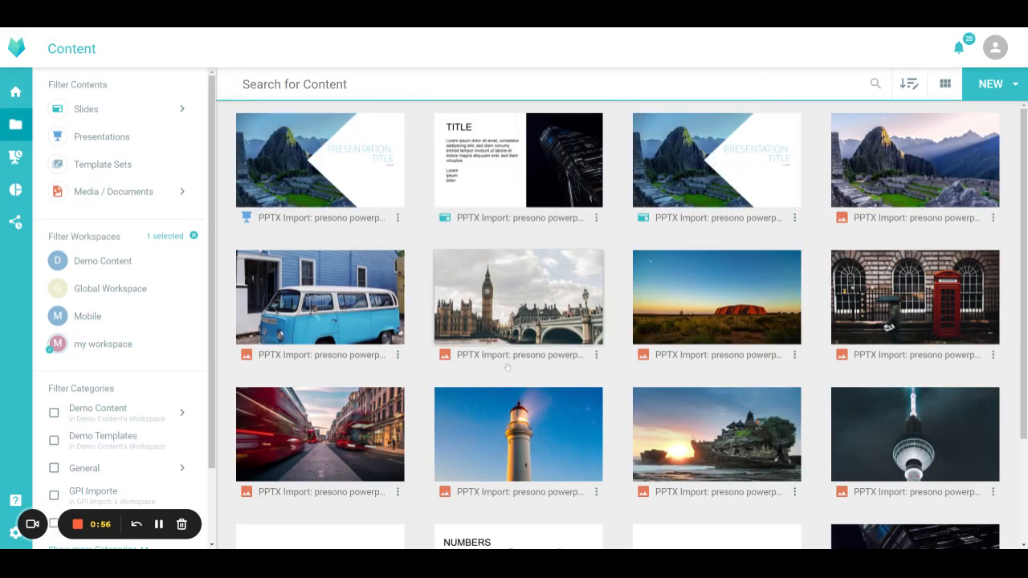
# Step: Open the imported template set from the content library and open its Slide 1 layout for editing
pyautogui.scroll(-2, 507, 367)
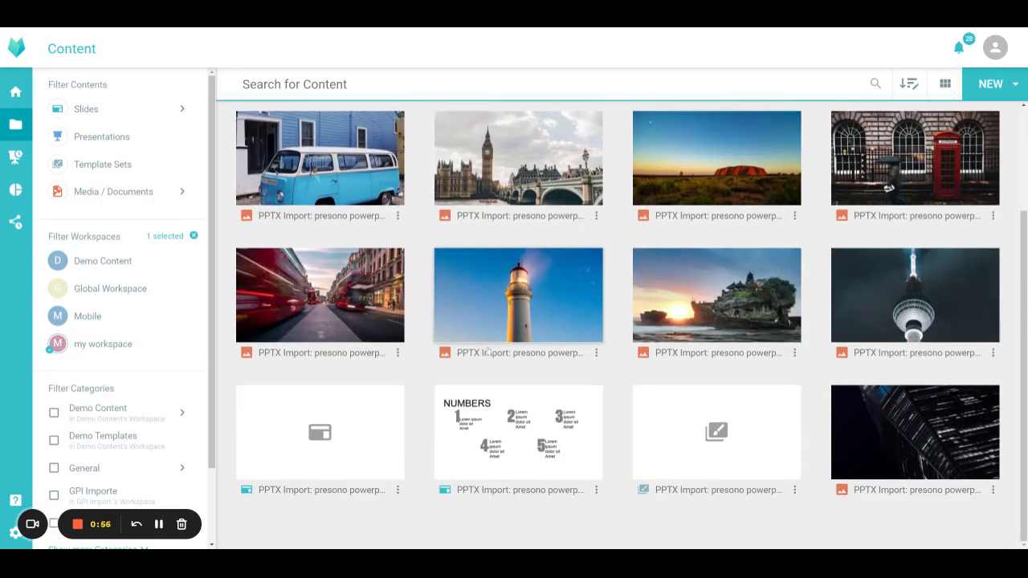
pyautogui.click(742, 463)
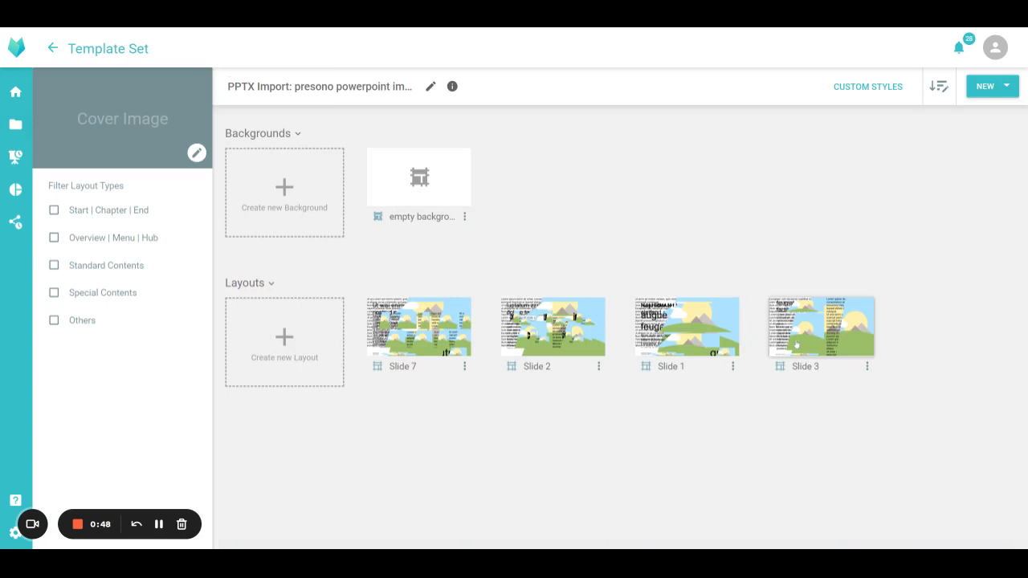
pyautogui.click(686, 343)
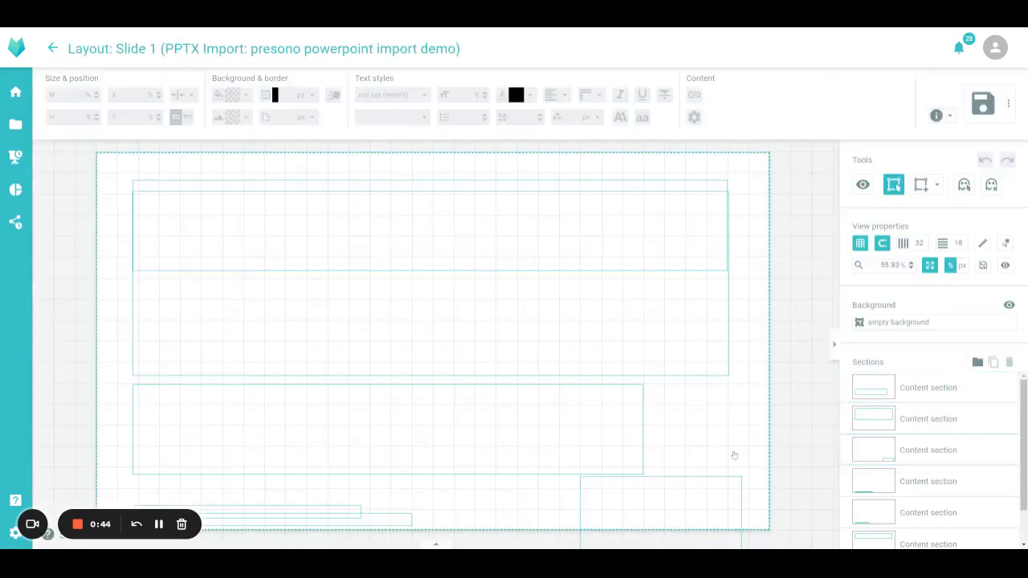
# Step: Delete the full-slide section and the small lower-right section that overlaps the slide edge from the Slide 1 layout
pyautogui.click(734, 455)
pyautogui.press('Delete')
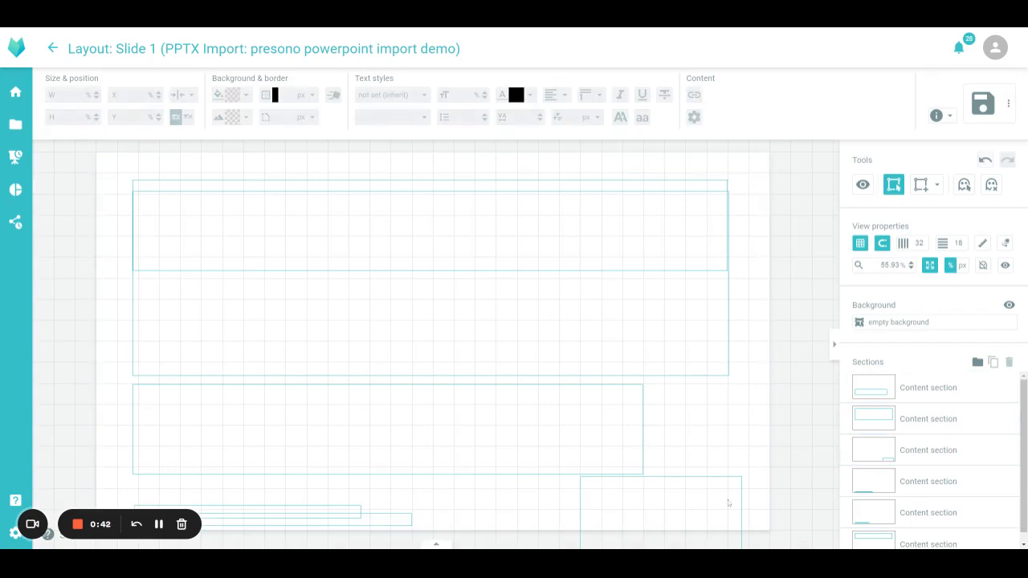
pyautogui.click(688, 518)
pyautogui.press('Delete')
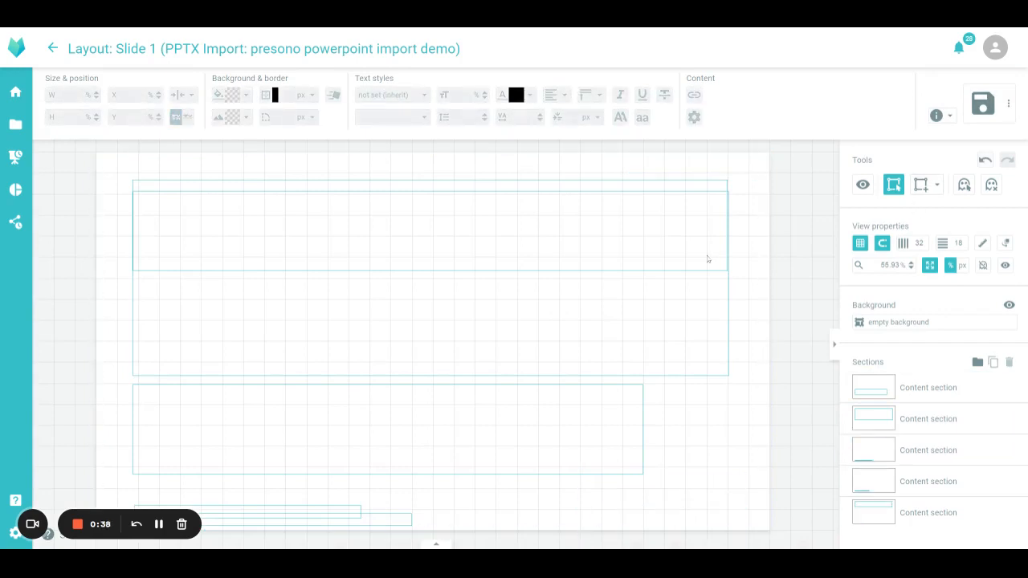
# Step: Examine the content permissions of the large upper section in the Slide 1 layout and close them
pyautogui.click(553, 308)
pyautogui.click(714, 207)
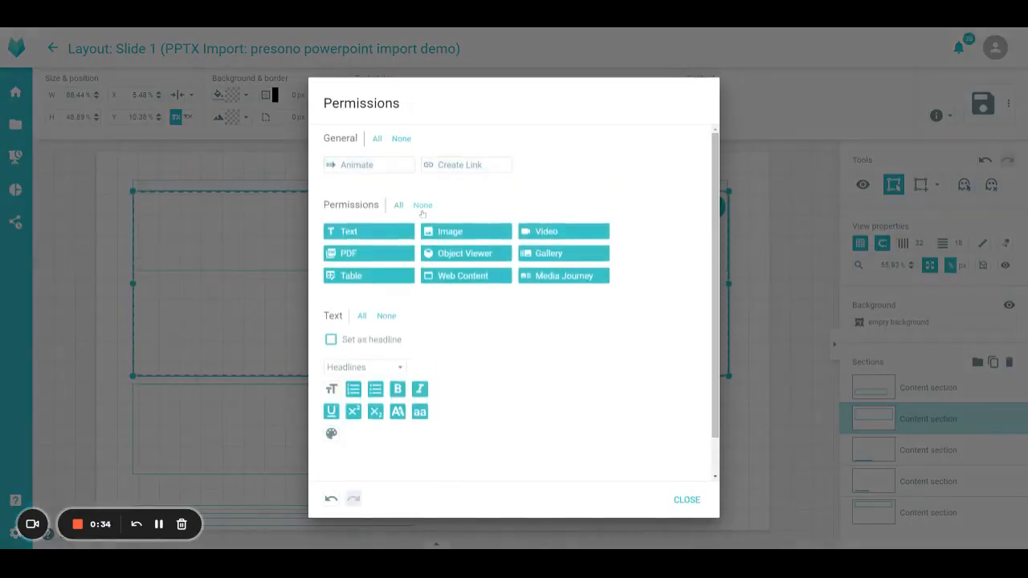
pyautogui.click(687, 512)
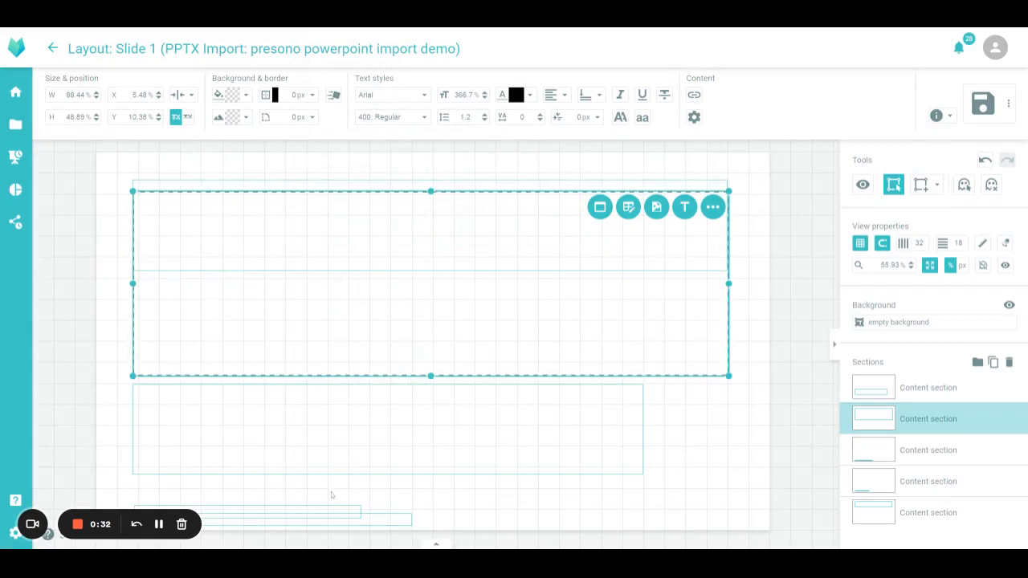